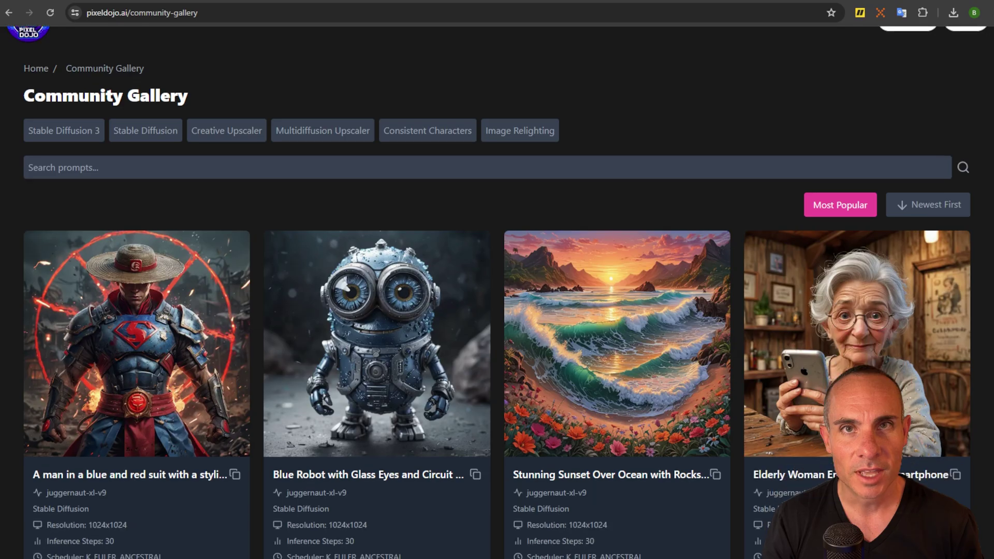
Scroll down through the Community Gallery's generated artwork cards.
{"action": "scroll", "coordinate": [497, 293], "scroll_direction": "down", "scroll_amount": 3}
{"action": "scroll", "coordinate": [497, 293], "scroll_direction": "down", "scroll_amount": 1}
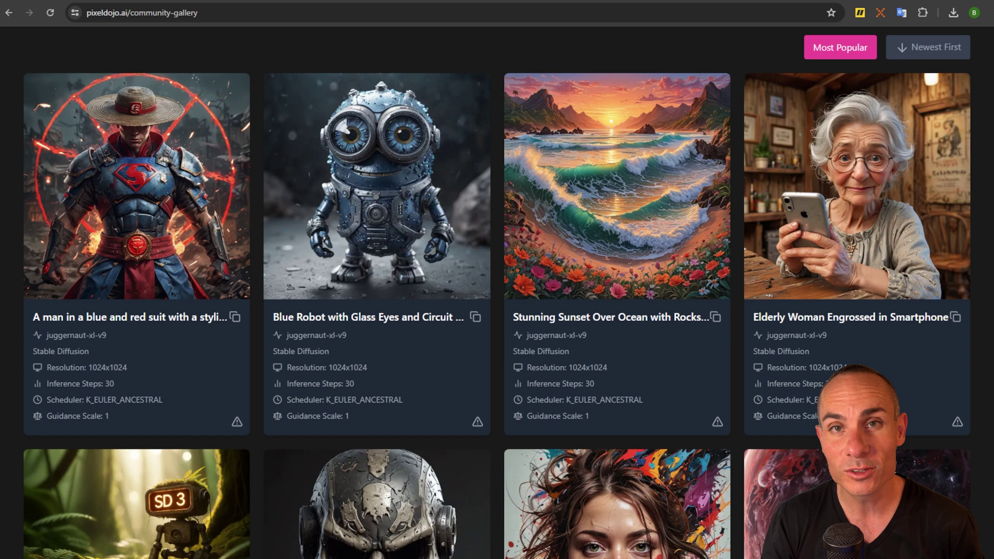
{"action": "scroll", "coordinate": [497, 292], "scroll_direction": "down", "scroll_amount": 1}
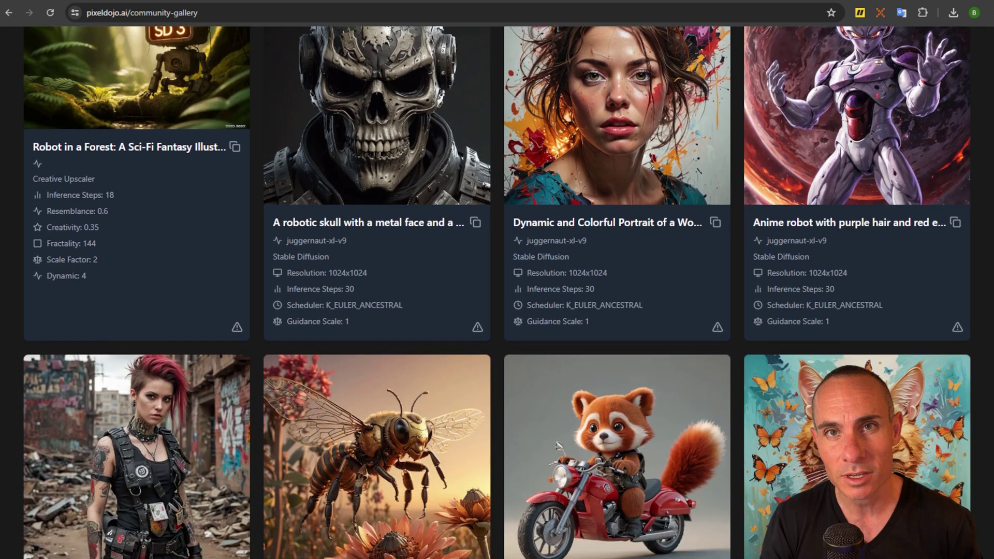
{"action": "scroll", "coordinate": [497, 292], "scroll_direction": "down", "scroll_amount": 2}
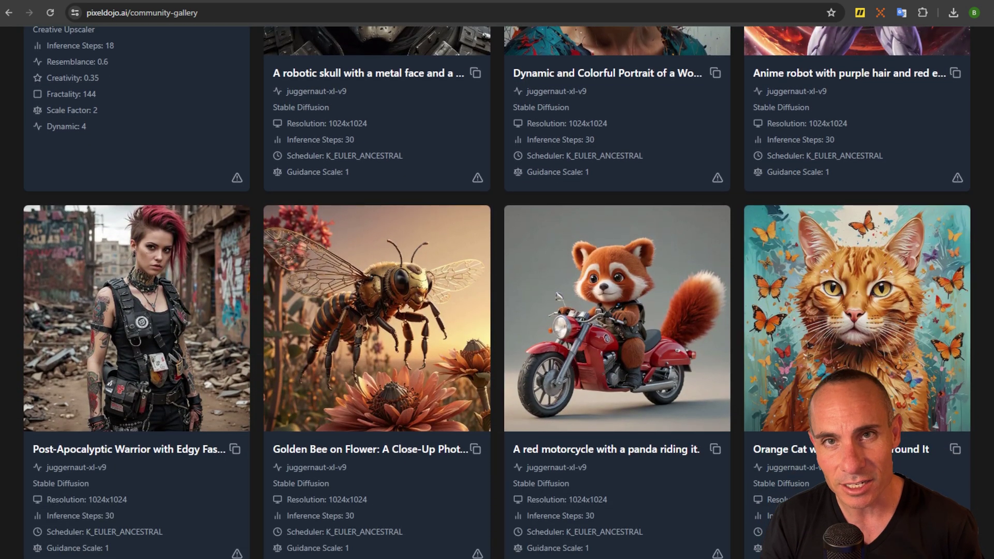
{"action": "scroll", "coordinate": [497, 293], "scroll_direction": "down", "scroll_amount": 1}
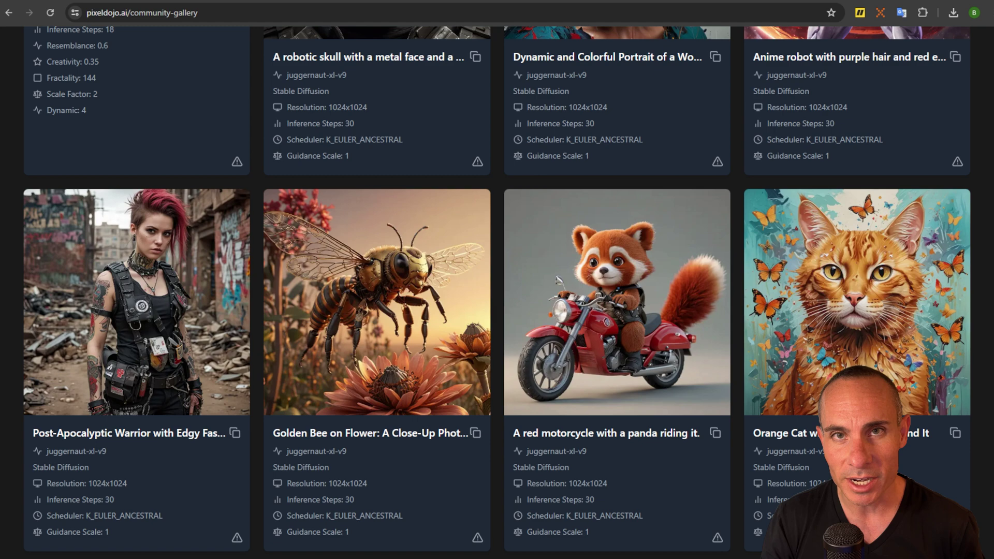
{"action": "scroll", "coordinate": [989, 166], "scroll_direction": "down", "scroll_amount": 17}
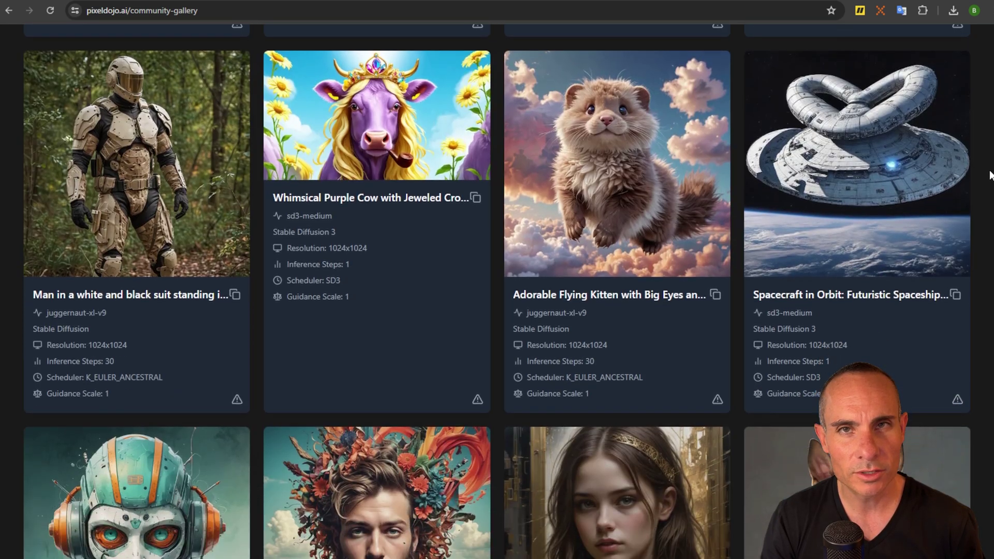
{"action": "scroll", "coordinate": [990, 175], "scroll_direction": "down", "scroll_amount": 5}
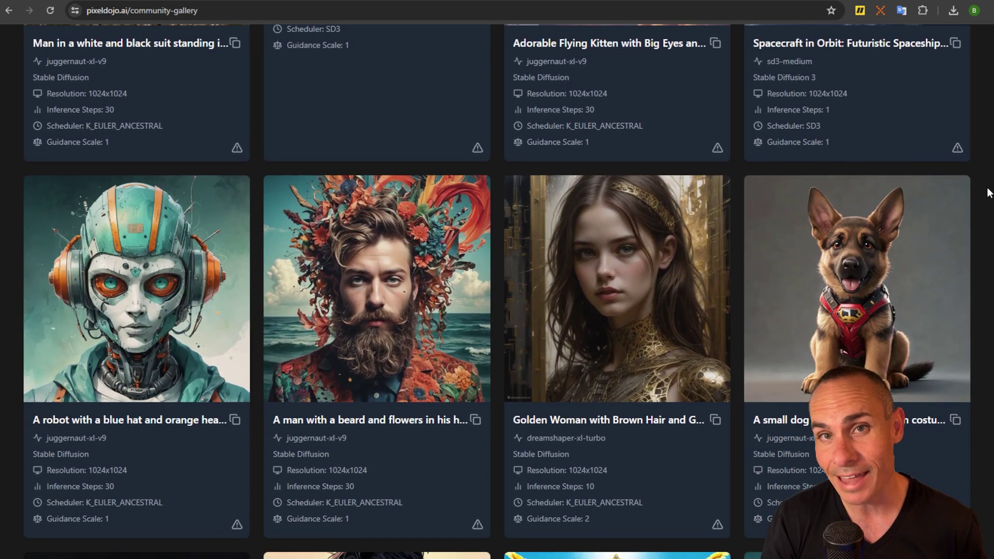
{"action": "scroll", "coordinate": [989, 193], "scroll_direction": "down", "scroll_amount": 8}
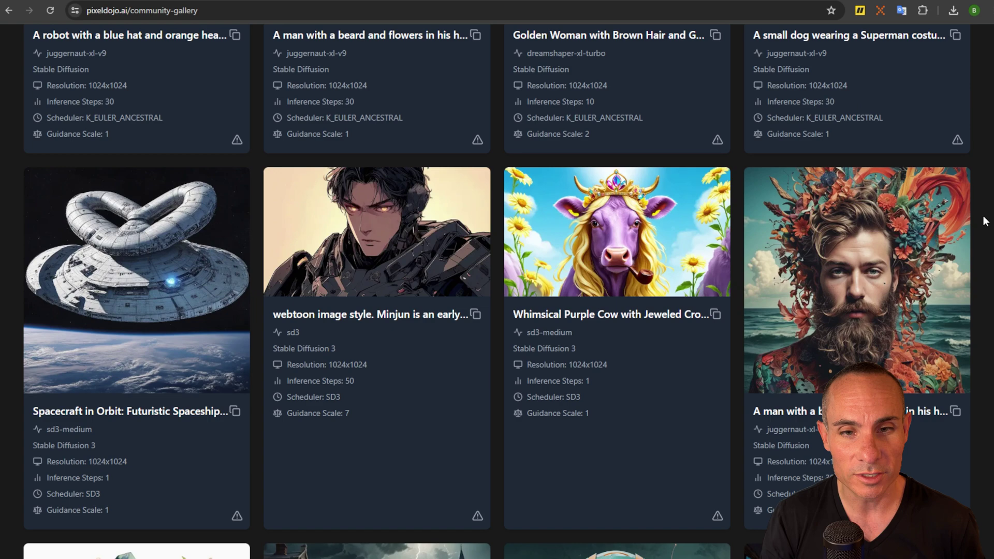
{"action": "scroll", "coordinate": [985, 221], "scroll_direction": "down", "scroll_amount": 5}
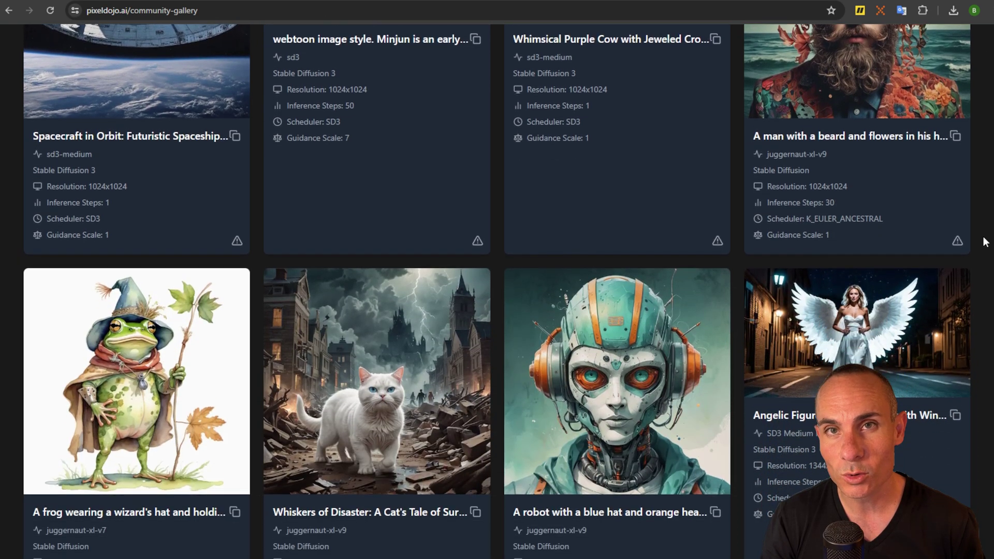
{"action": "scroll", "coordinate": [985, 242], "scroll_direction": "down", "scroll_amount": 8}
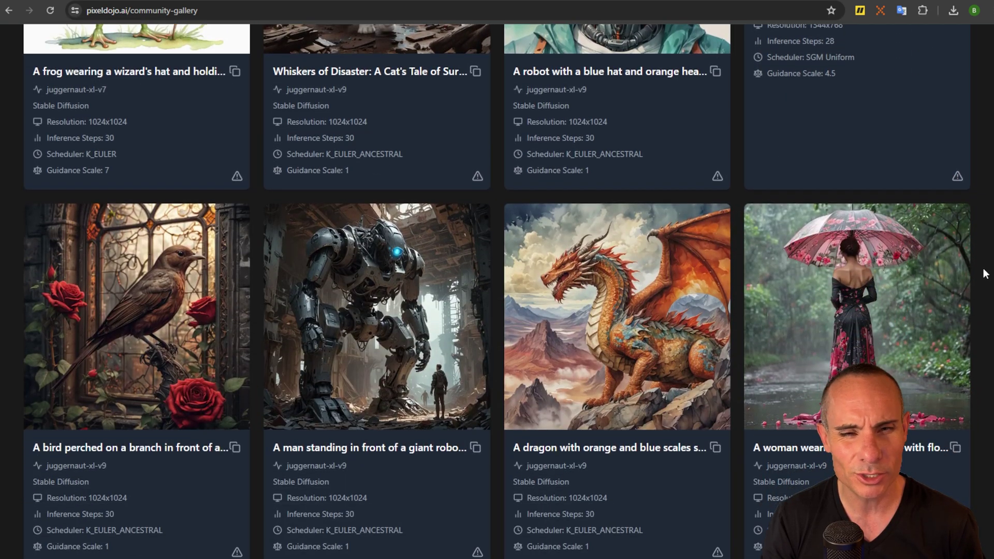
{"action": "scroll", "coordinate": [985, 274], "scroll_direction": "down", "scroll_amount": 1}
{"action": "scroll", "coordinate": [985, 279], "scroll_direction": "down", "scroll_amount": 8}
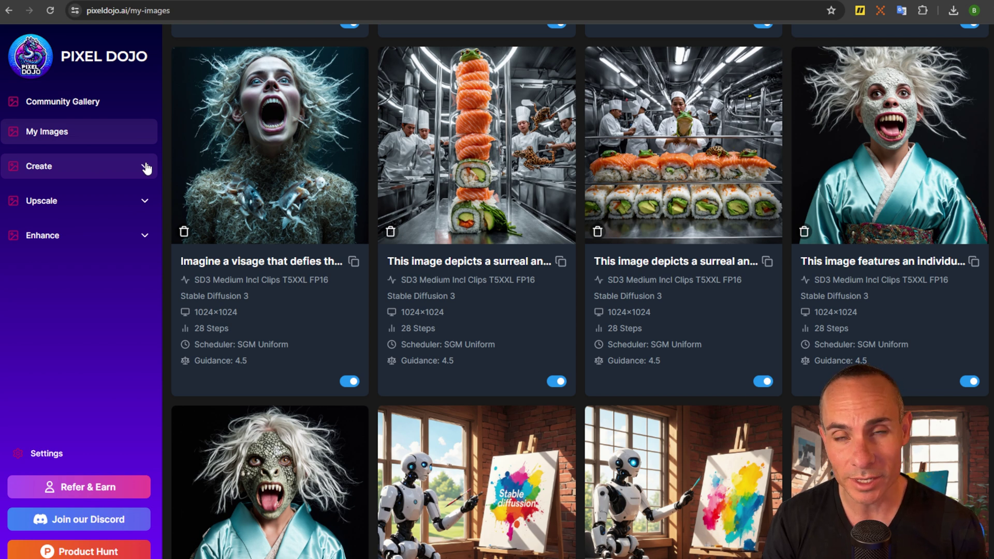
Expand Create in the sidebar and go to the AI Image Creator.
{"action": "left_click", "coordinate": [145, 167]}
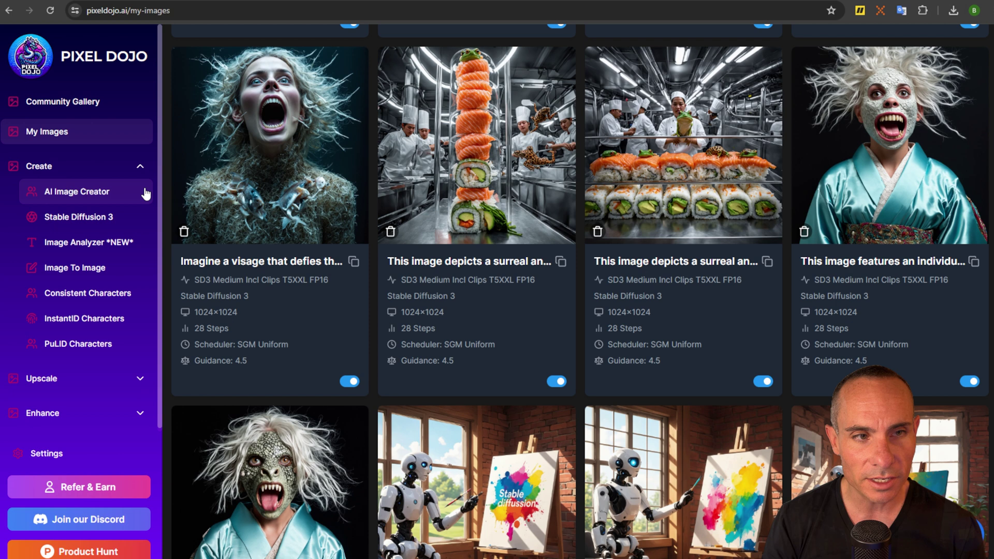
{"action": "left_click", "coordinate": [119, 196]}
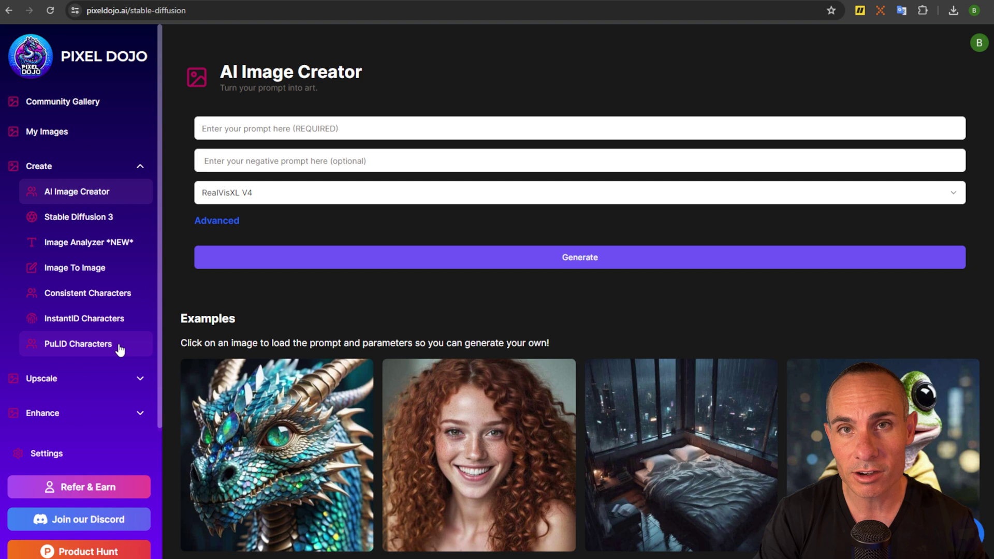
Expand the sidebar's Upscale and Enhance sections to list their tools, then scroll back up.
{"action": "scroll", "coordinate": [106, 336], "scroll_direction": "down", "scroll_amount": 1}
{"action": "left_click", "coordinate": [99, 327]}
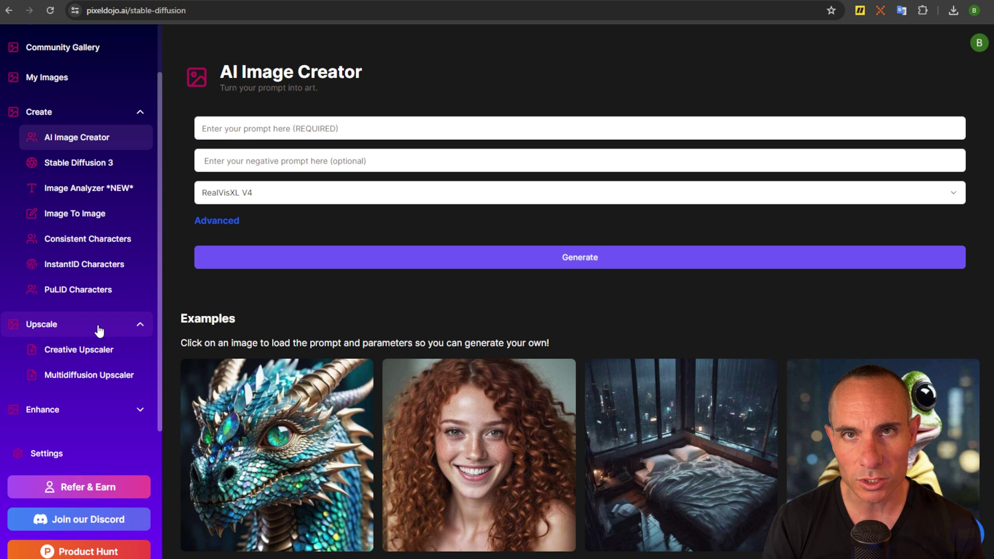
{"action": "left_click", "coordinate": [139, 410]}
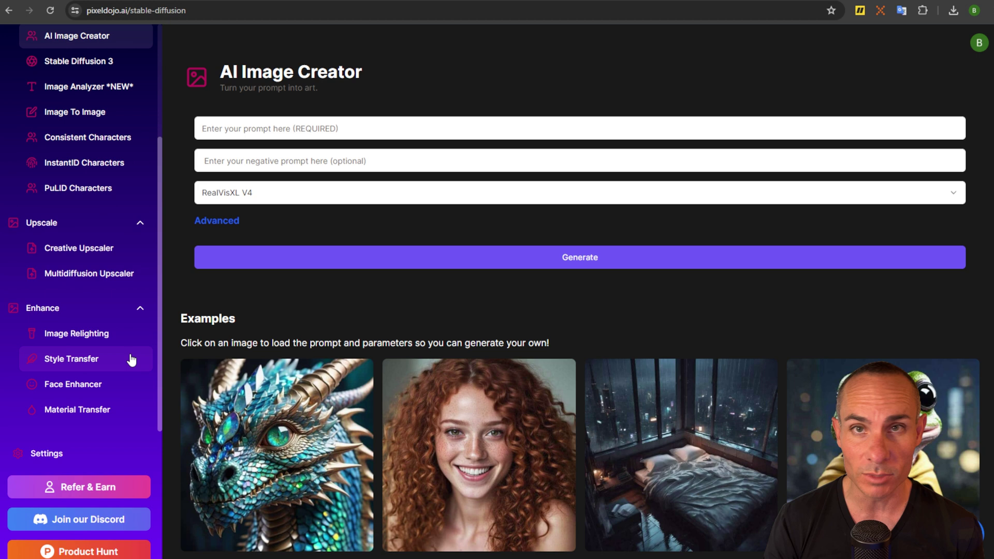
{"action": "scroll", "coordinate": [131, 360], "scroll_direction": "up", "scroll_amount": 3}
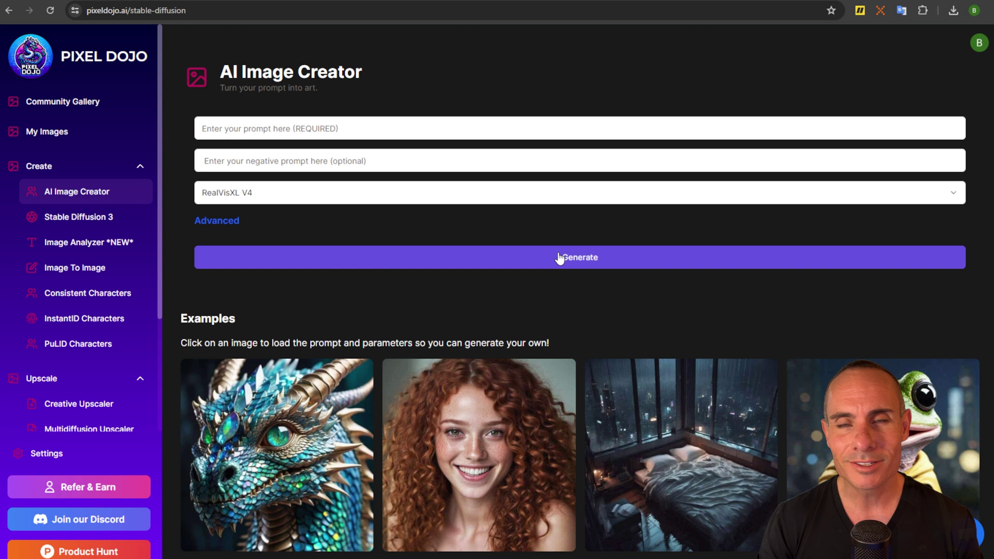
Return to the Community Gallery and view the 'Stunning Sunset Over Ocean with Rocks and Flowers' details.
{"action": "left_click", "coordinate": [94, 100]}
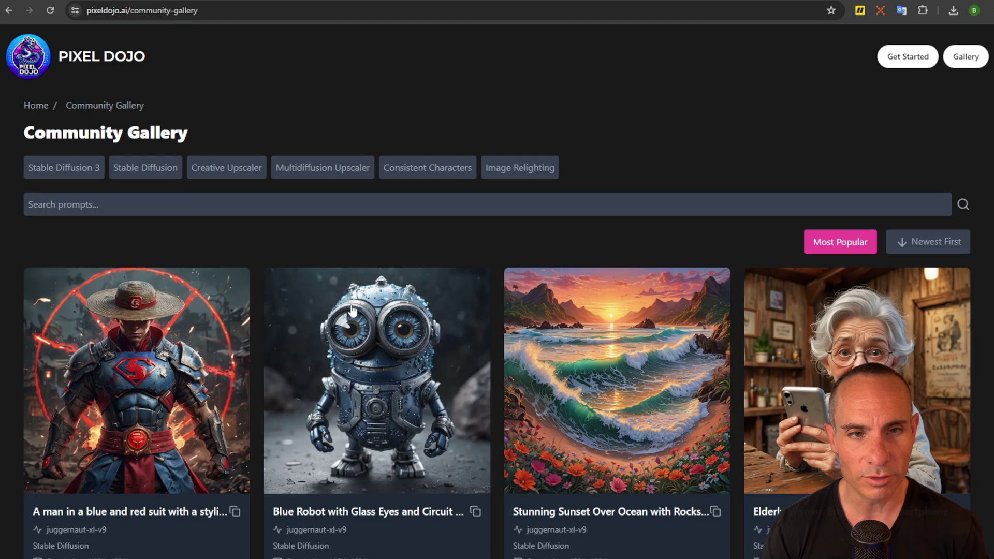
{"action": "scroll", "coordinate": [401, 366], "scroll_direction": "down", "scroll_amount": 1}
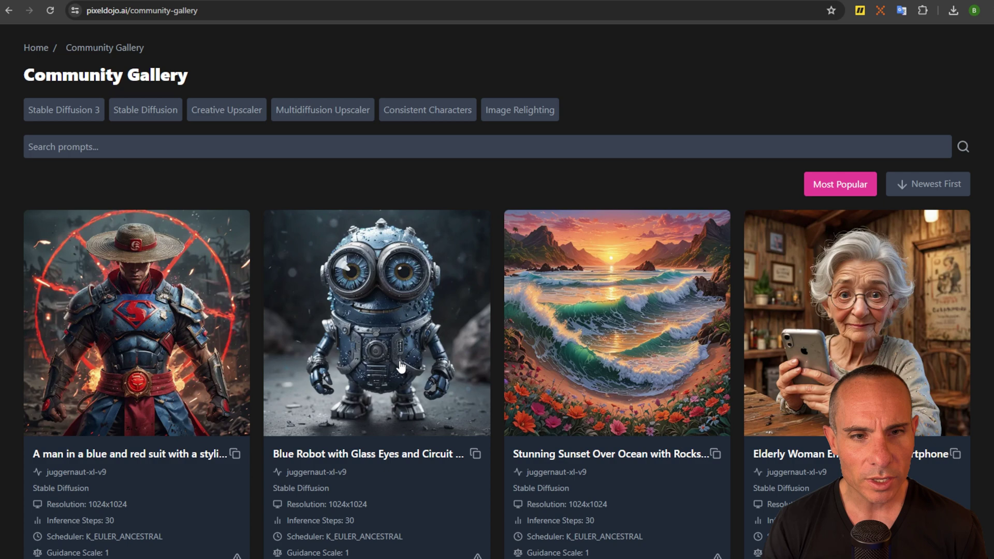
{"action": "scroll", "coordinate": [400, 365], "scroll_direction": "down", "scroll_amount": 6}
{"action": "scroll", "coordinate": [400, 365], "scroll_direction": "up", "scroll_amount": 5}
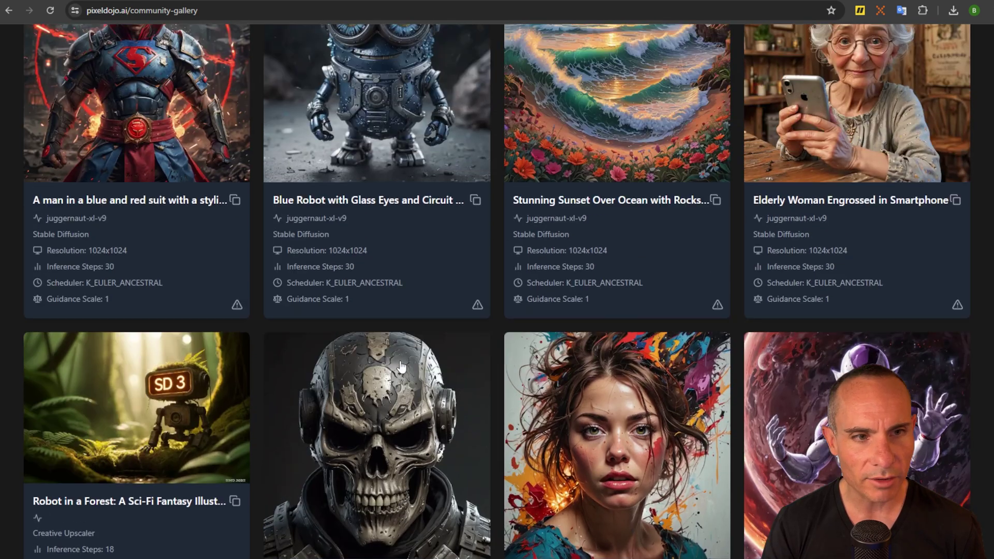
{"action": "left_click", "coordinate": [634, 241]}
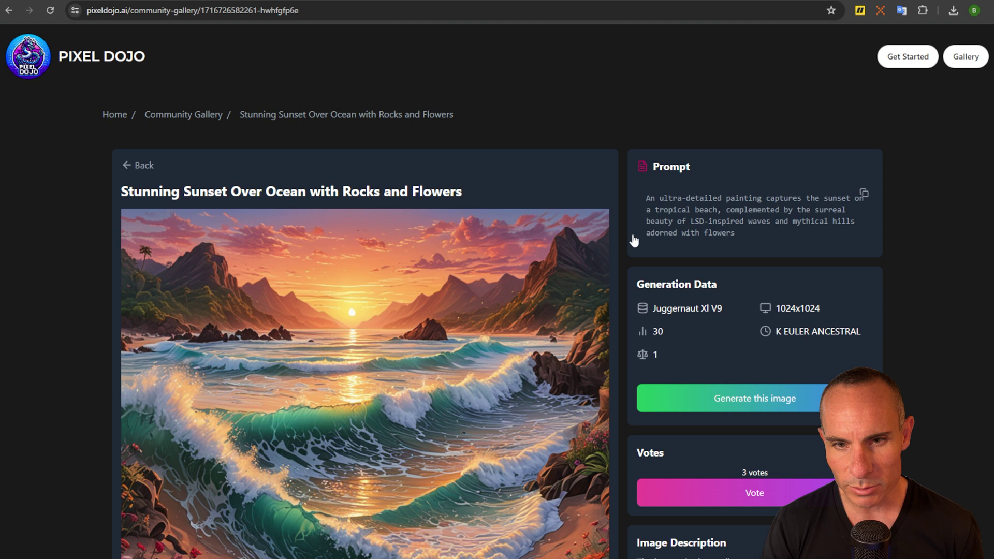
{"action": "scroll", "coordinate": [678, 295], "scroll_direction": "down", "scroll_amount": 1}
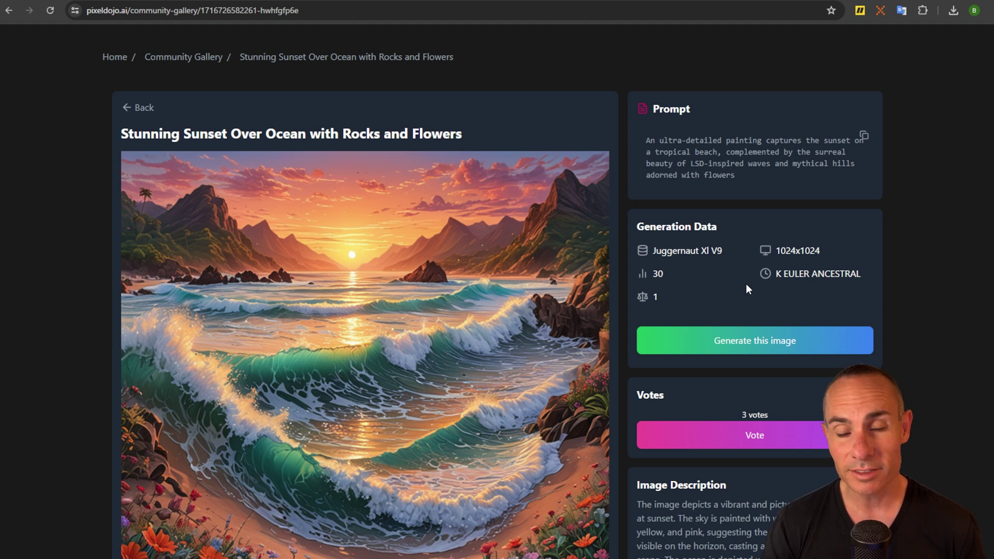
Reuse the sunset painting's prompt and generate new images with Juggernaut XL V9.
{"action": "left_click", "coordinate": [758, 344]}
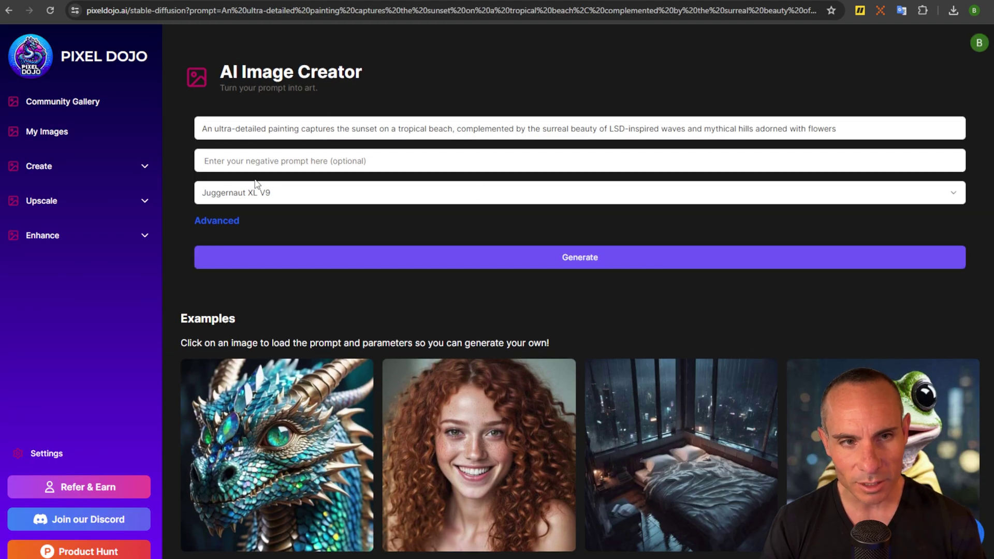
{"action": "left_click", "coordinate": [223, 224]}
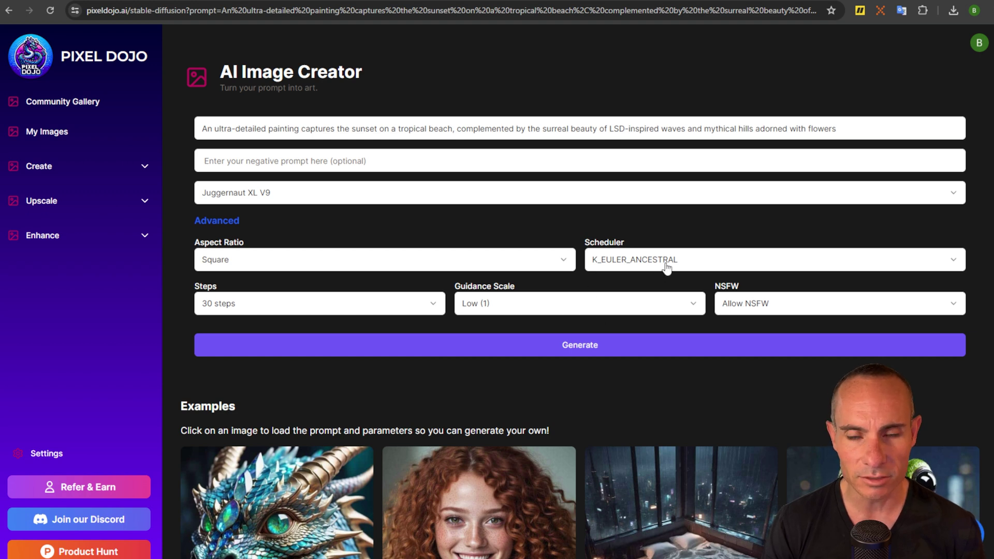
{"action": "left_click", "coordinate": [223, 221]}
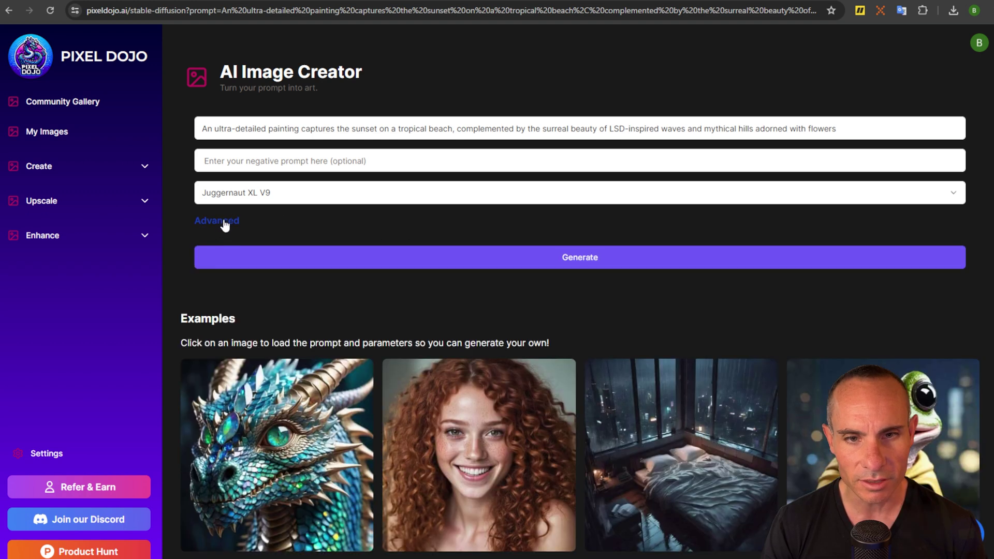
{"action": "left_click", "coordinate": [573, 261]}
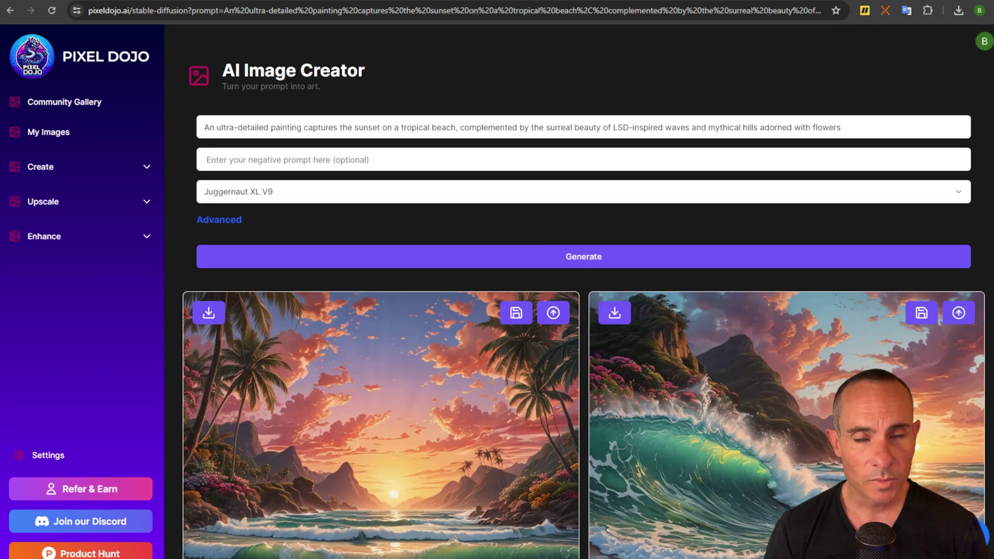
Scroll down to review the four generated tropical sunset beach paintings.
{"action": "scroll", "coordinate": [584, 311], "scroll_direction": "down", "scroll_amount": 4}
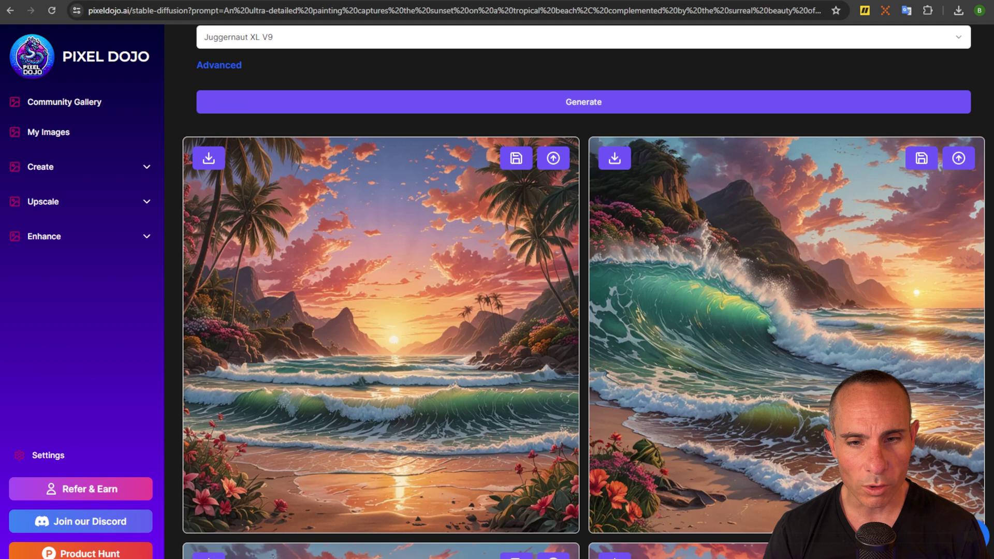
{"action": "scroll", "coordinate": [974, 243], "scroll_direction": "down", "scroll_amount": 6}
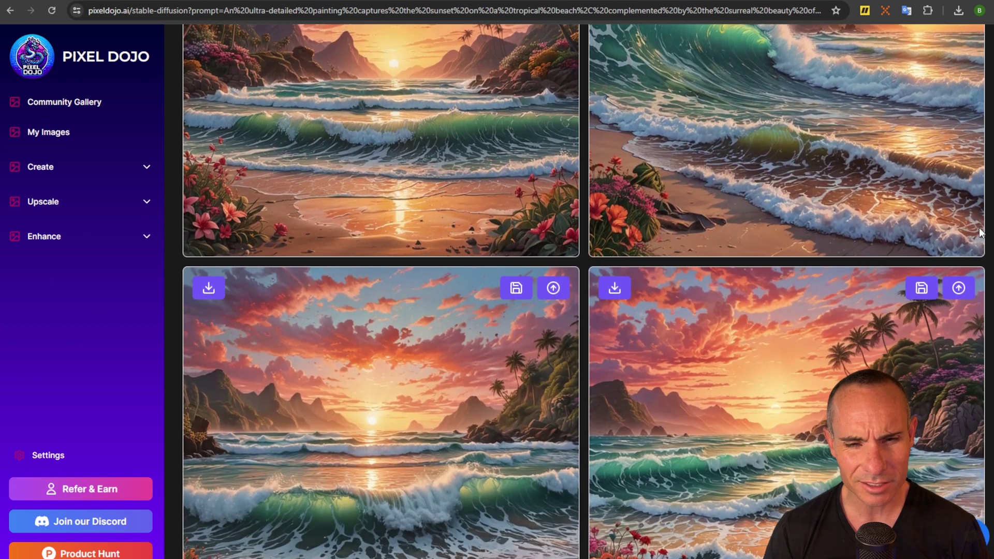
{"action": "scroll", "coordinate": [973, 244], "scroll_direction": "down", "scroll_amount": 3}
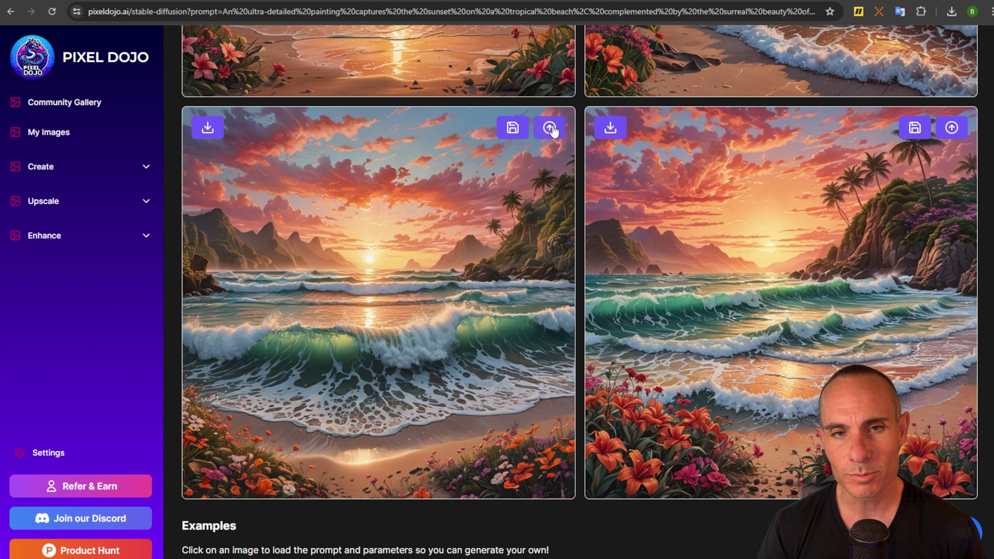
Send the lower-left sunset painting to the Creative Upscaler and start upscaling.
{"action": "left_click", "coordinate": [550, 129]}
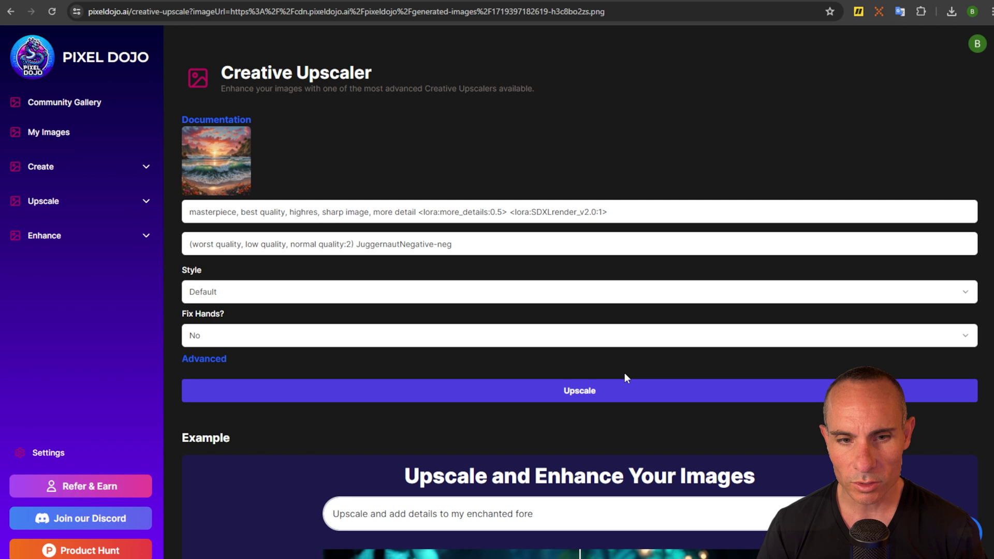
{"action": "left_click", "coordinate": [573, 391]}
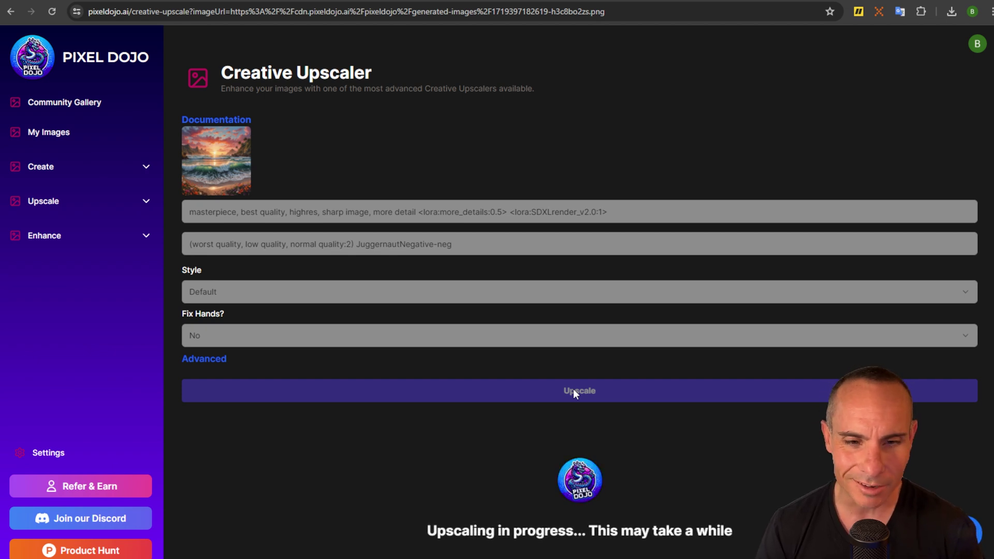
{"action": "scroll", "coordinate": [799, 364], "scroll_direction": "down", "scroll_amount": 5}
{"action": "scroll", "coordinate": [799, 364], "scroll_direction": "down", "scroll_amount": 1}
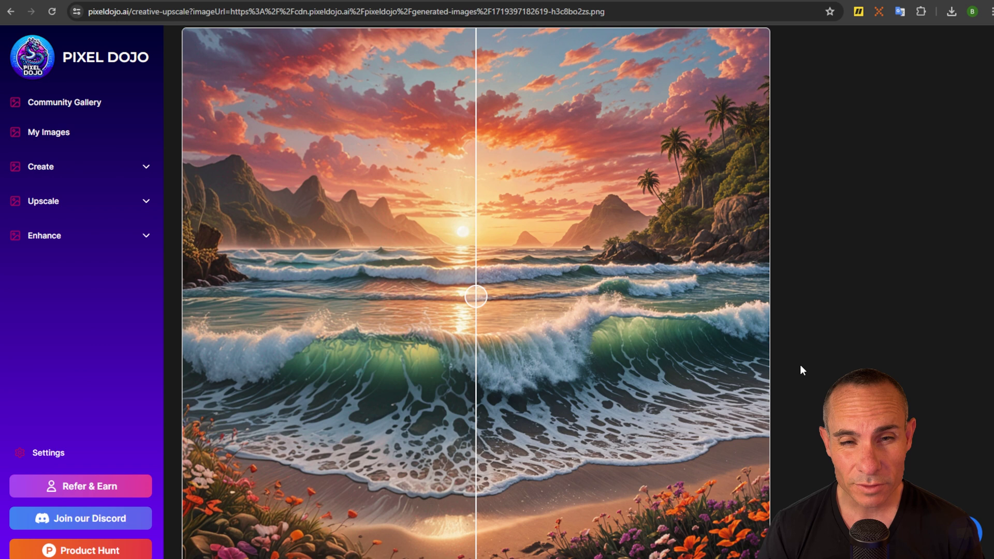
{"action": "left_click_drag", "start_coordinate": [466, 293], "coordinate": [365, 307]}
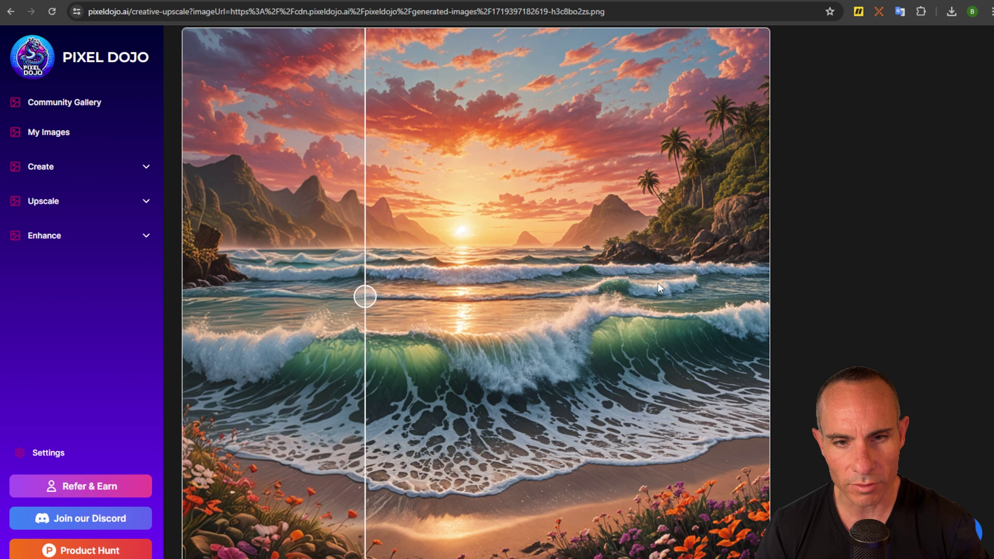
{"action": "scroll", "coordinate": [661, 275], "scroll_direction": "down", "scroll_amount": 10}
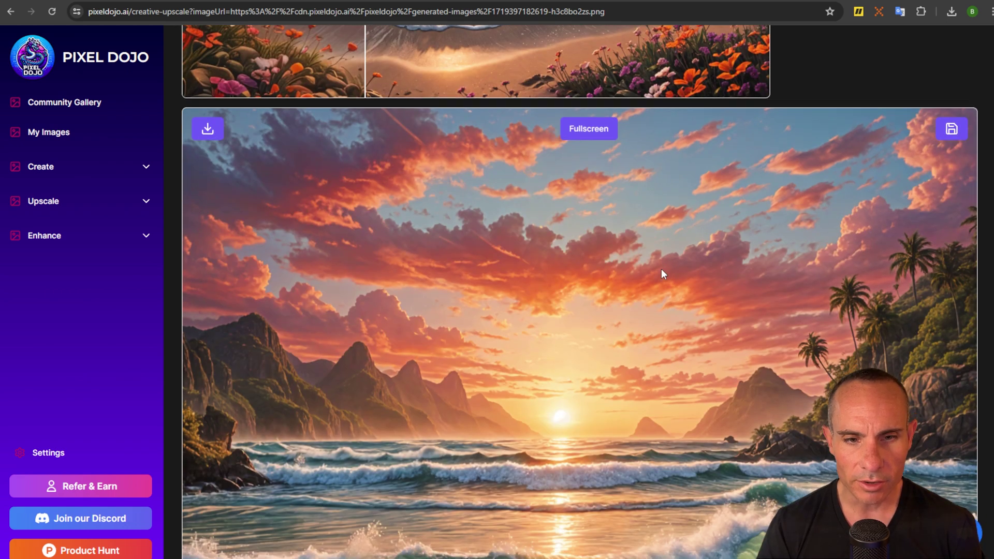
{"action": "scroll", "coordinate": [660, 269], "scroll_direction": "down", "scroll_amount": 4}
{"action": "scroll", "coordinate": [661, 269], "scroll_direction": "down", "scroll_amount": 1}
{"action": "scroll", "coordinate": [662, 268], "scroll_direction": "up", "scroll_amount": 2}
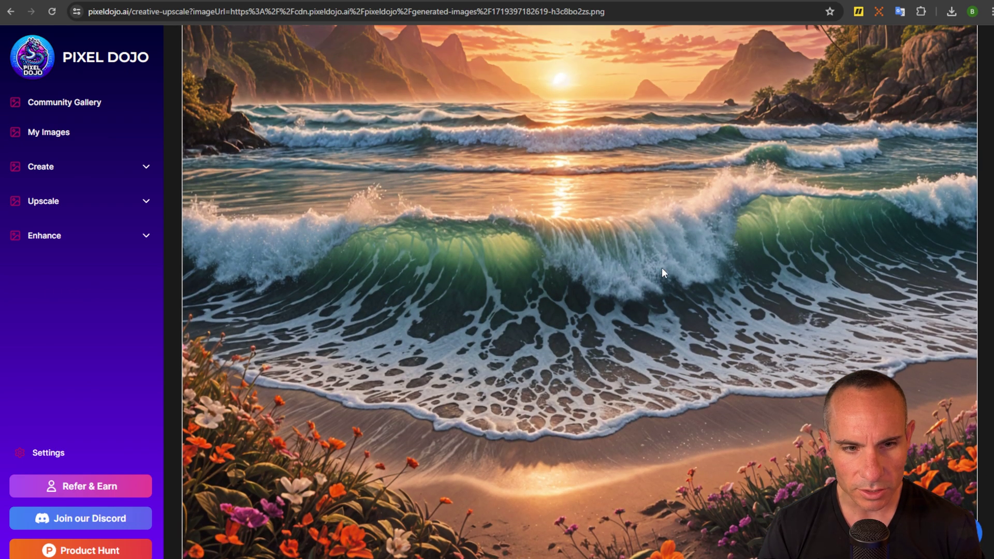
{"action": "scroll", "coordinate": [661, 268], "scroll_direction": "up", "scroll_amount": 6}
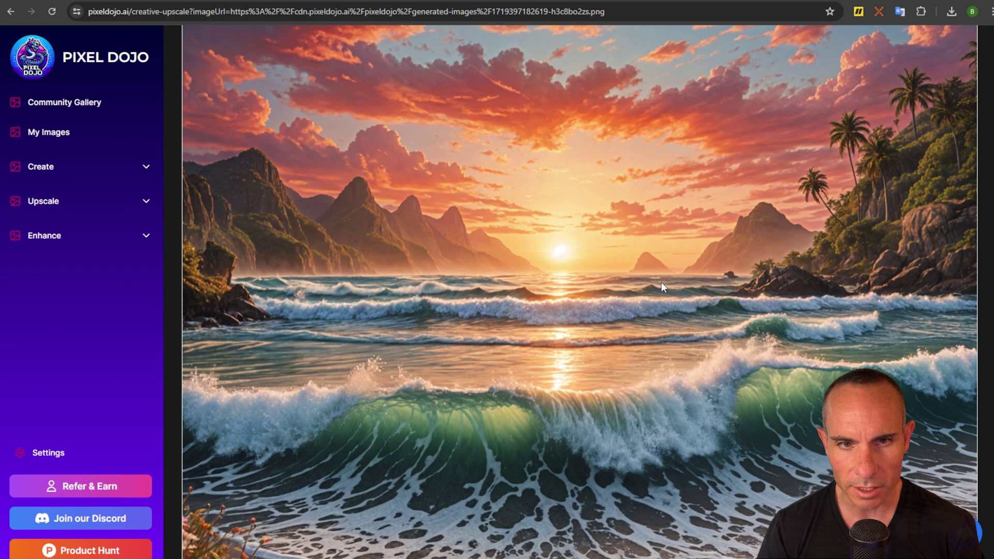
{"action": "scroll", "coordinate": [661, 282], "scroll_direction": "up", "scroll_amount": 2}
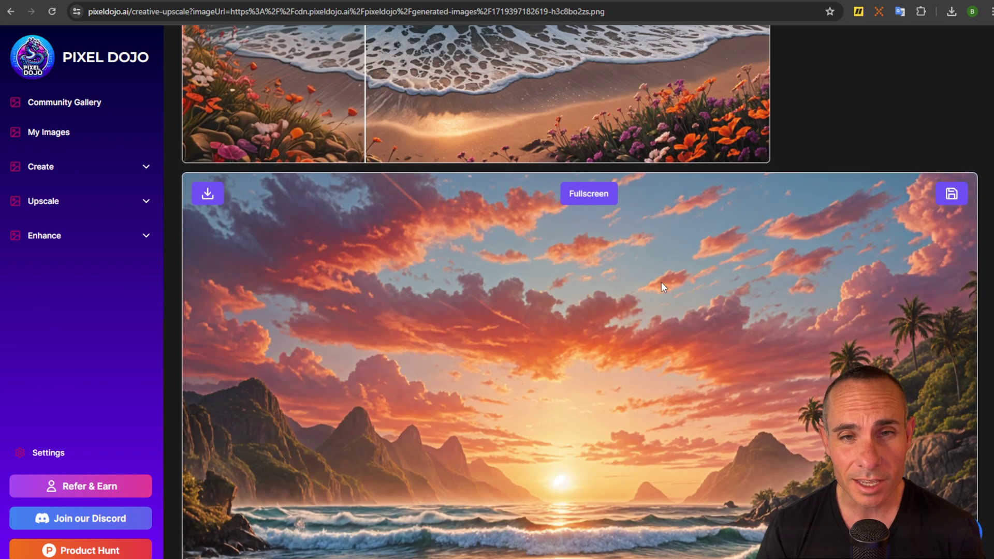
{"action": "scroll", "coordinate": [660, 283], "scroll_direction": "up", "scroll_amount": 10}
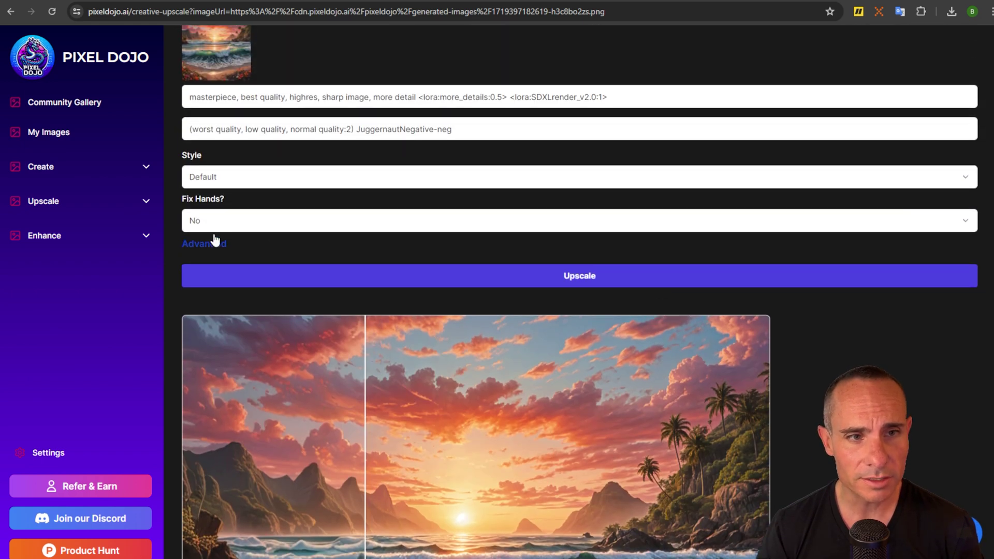
Raise the upscale factor from 2 to 8 and keep Fix Hands set to No.
{"action": "left_click", "coordinate": [215, 241]}
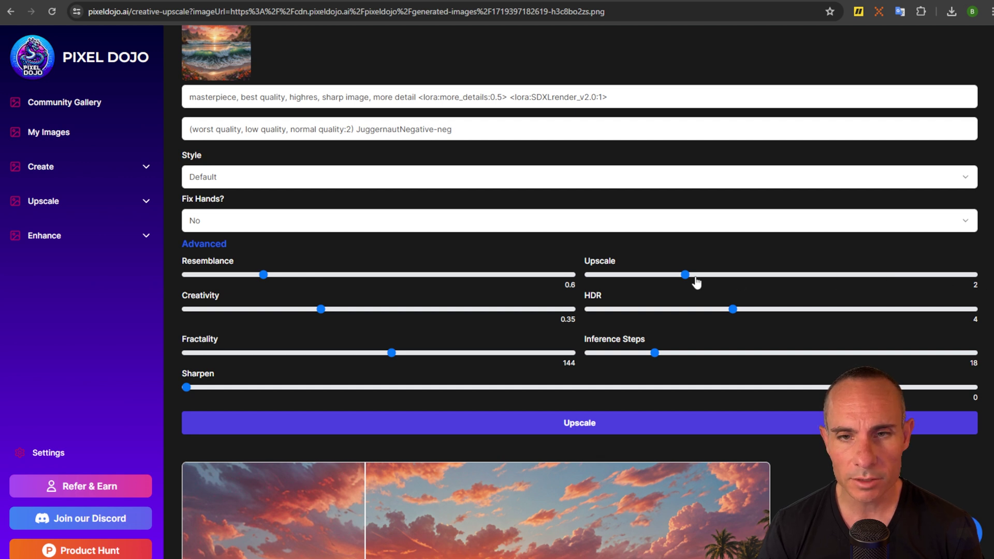
{"action": "left_click_drag", "start_coordinate": [685, 275], "coordinate": [990, 278]}
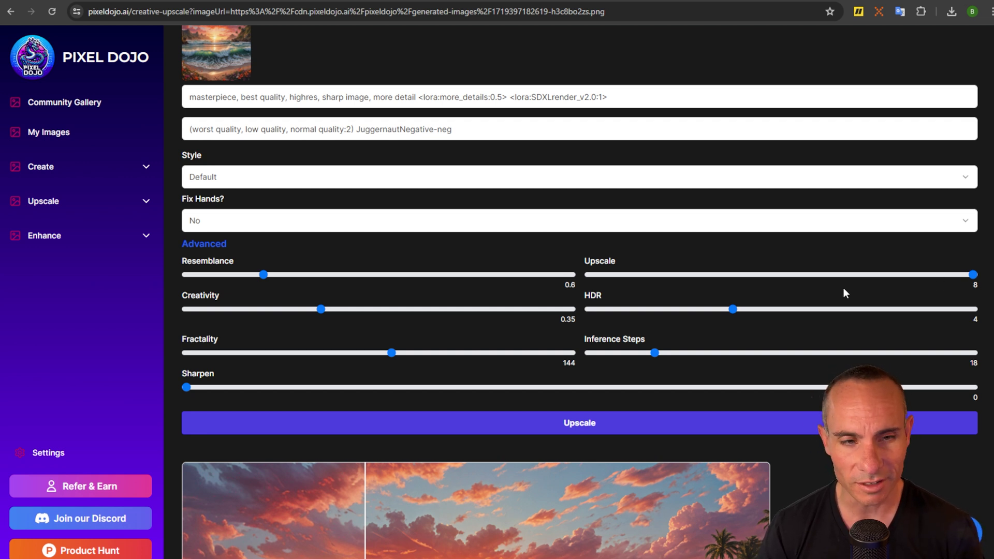
{"action": "left_click", "coordinate": [215, 248]}
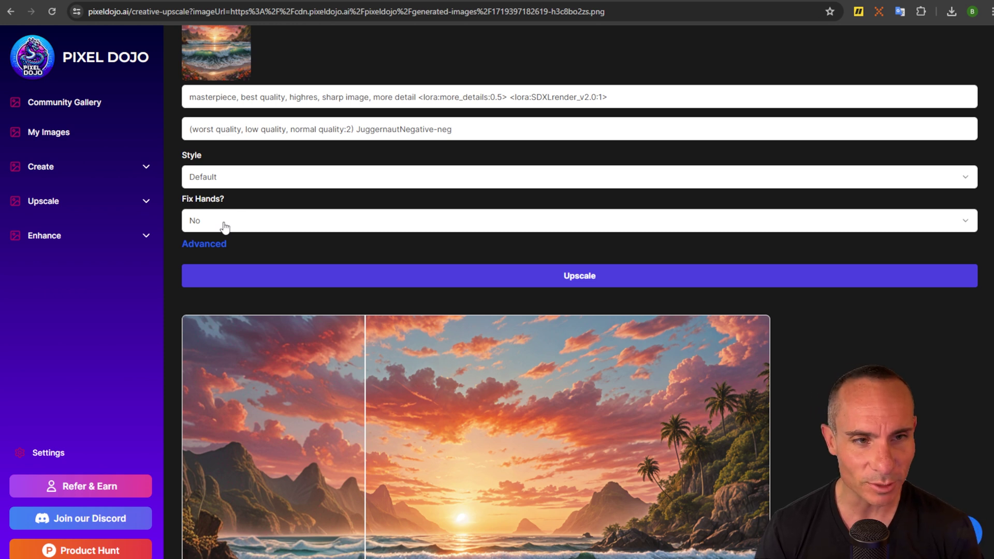
{"action": "left_click", "coordinate": [223, 227]}
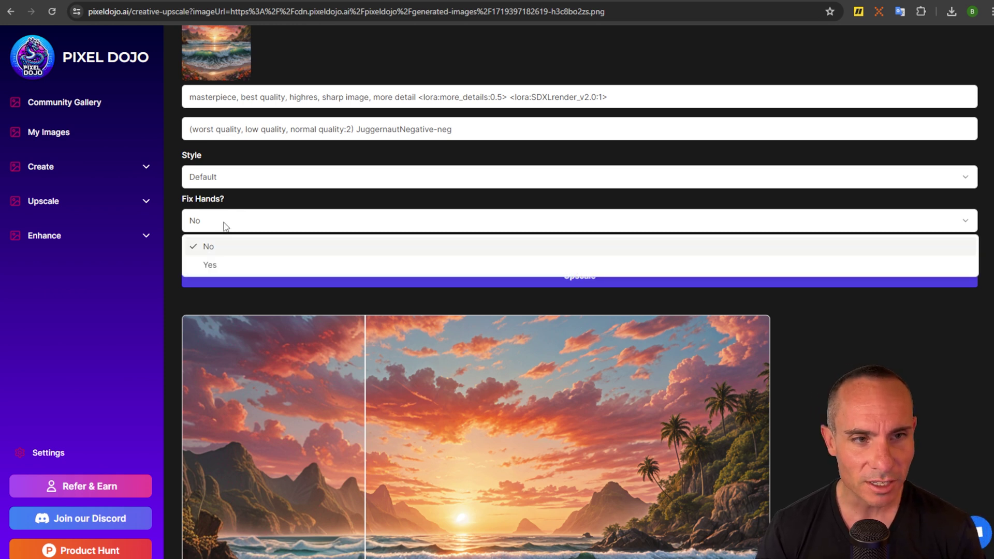
{"action": "left_click", "coordinate": [317, 201]}
Save the upscaled sunset painting to My Images.
{"action": "scroll", "coordinate": [592, 362], "scroll_direction": "down", "scroll_amount": 10}
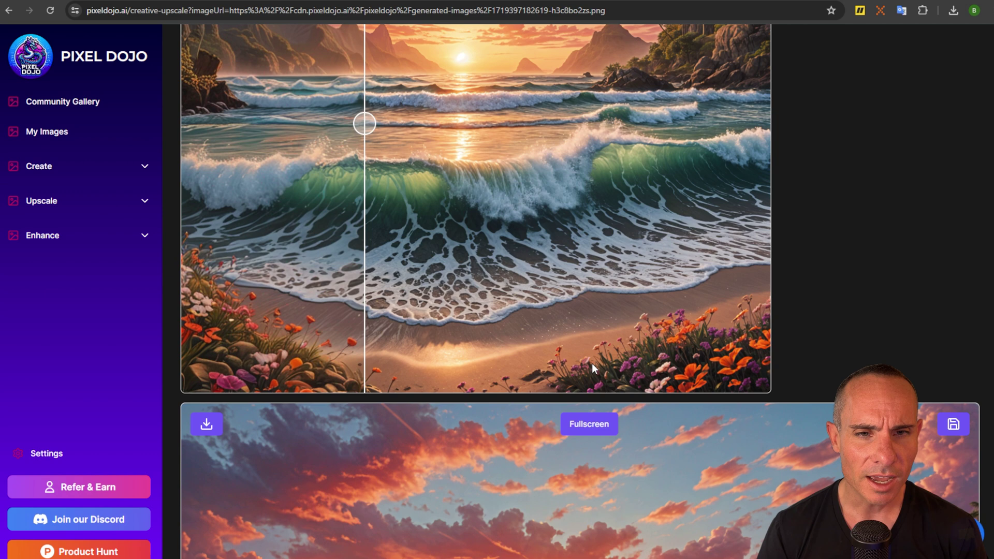
{"action": "scroll", "coordinate": [591, 362], "scroll_direction": "down", "scroll_amount": 4}
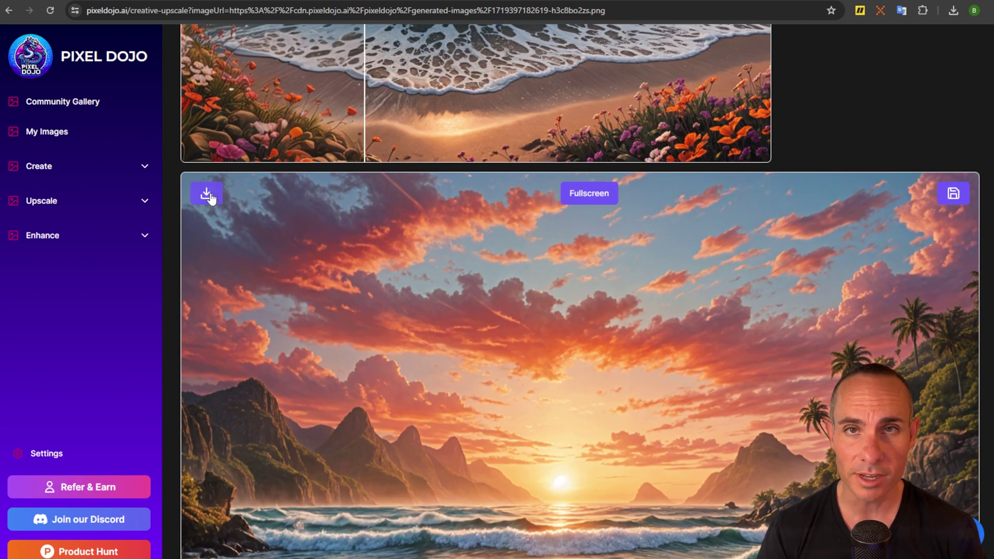
{"action": "left_click", "coordinate": [952, 196]}
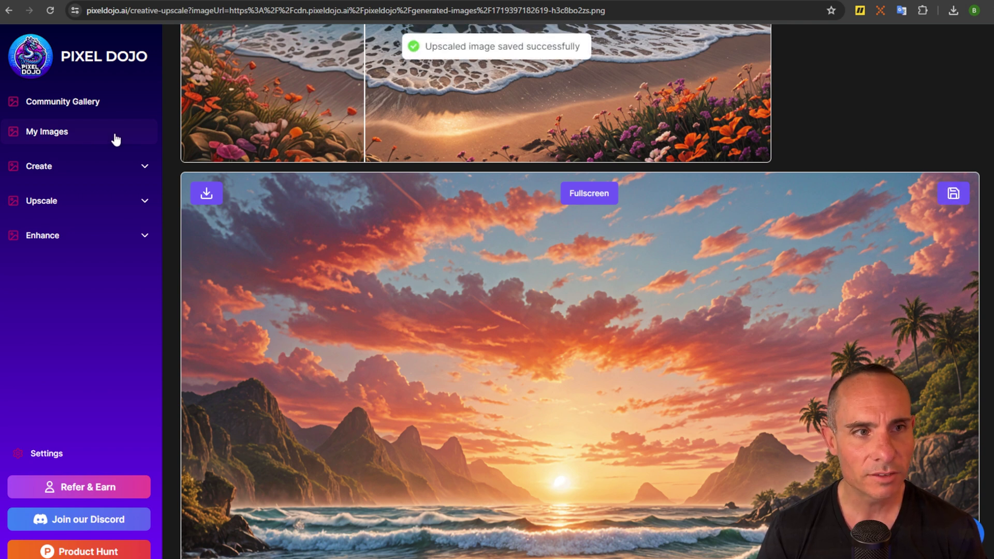
Filter My Images to Creative Upscaler and switch the upscaled sunset painting to public.
{"action": "left_click", "coordinate": [55, 141]}
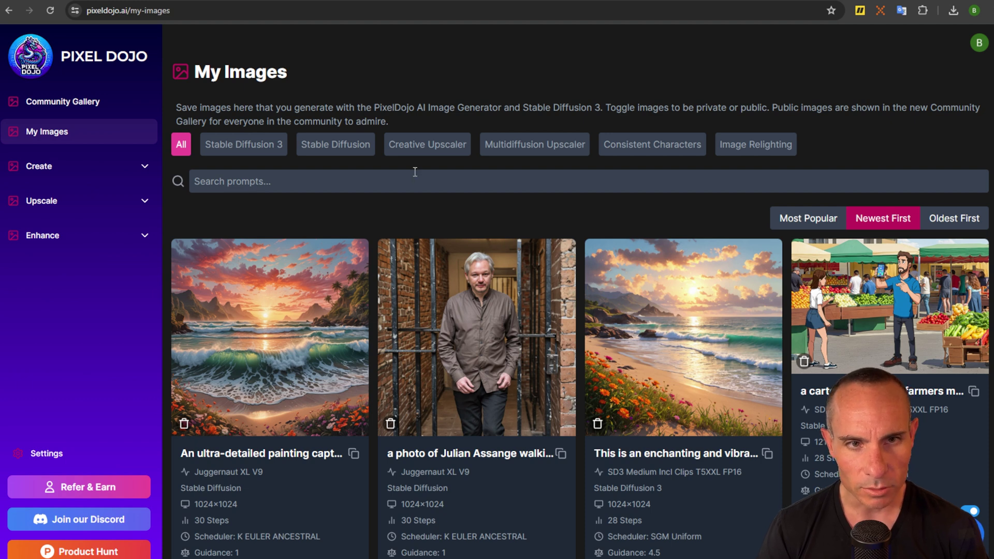
{"action": "left_click", "coordinate": [442, 150]}
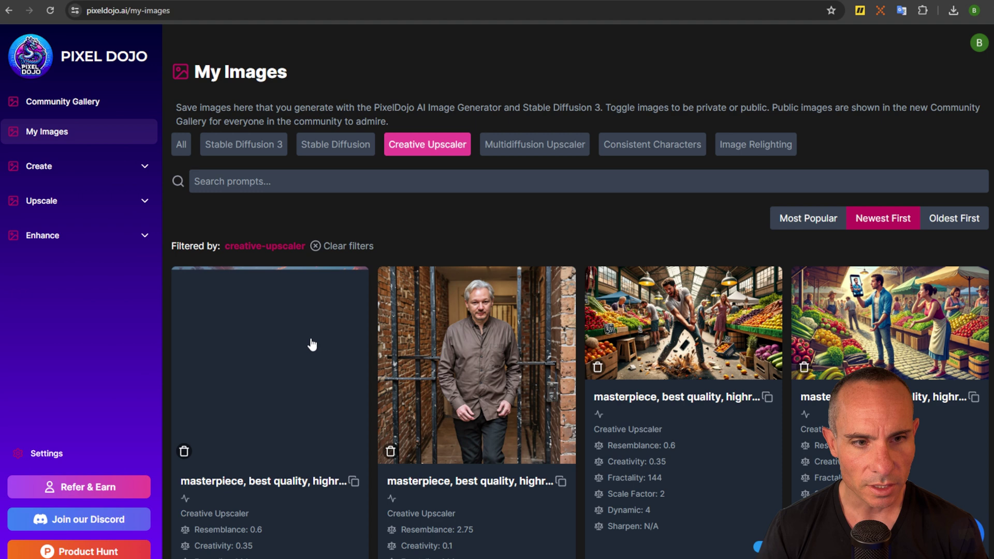
{"action": "scroll", "coordinate": [312, 350], "scroll_direction": "down", "scroll_amount": 5}
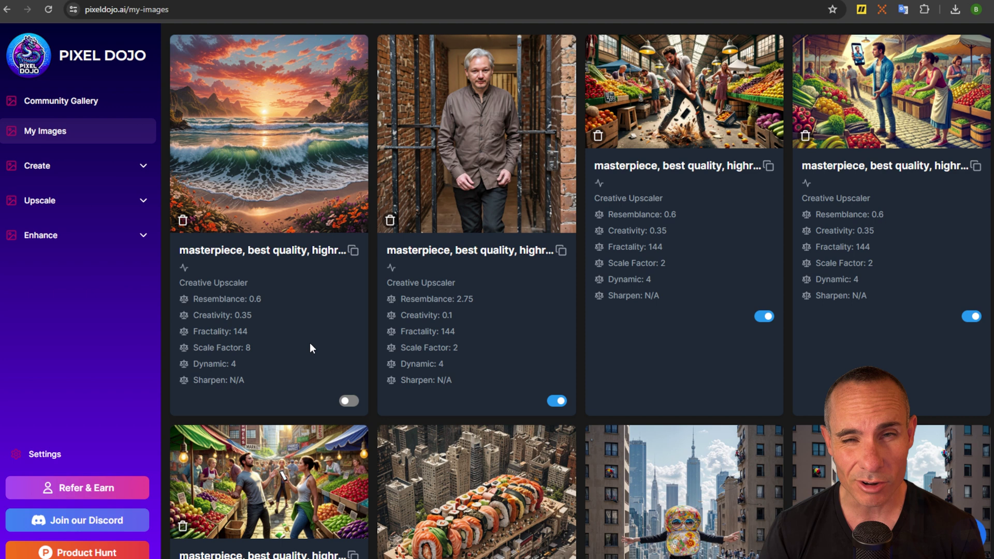
{"action": "left_click", "coordinate": [349, 402]}
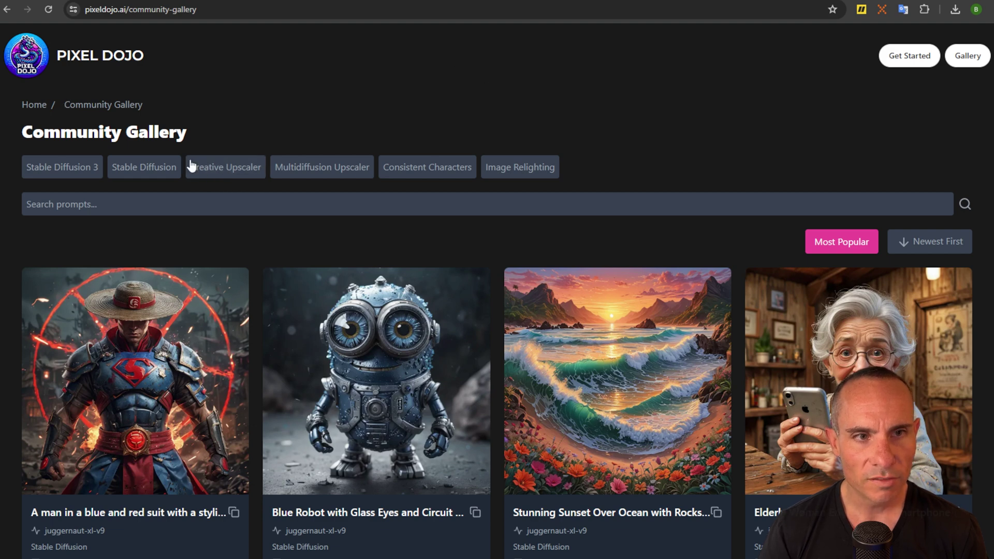
Filter the gallery to Creative Upscaler, newest first, and compare the shared sunset's before/after versions.
{"action": "left_click", "coordinate": [226, 172]}
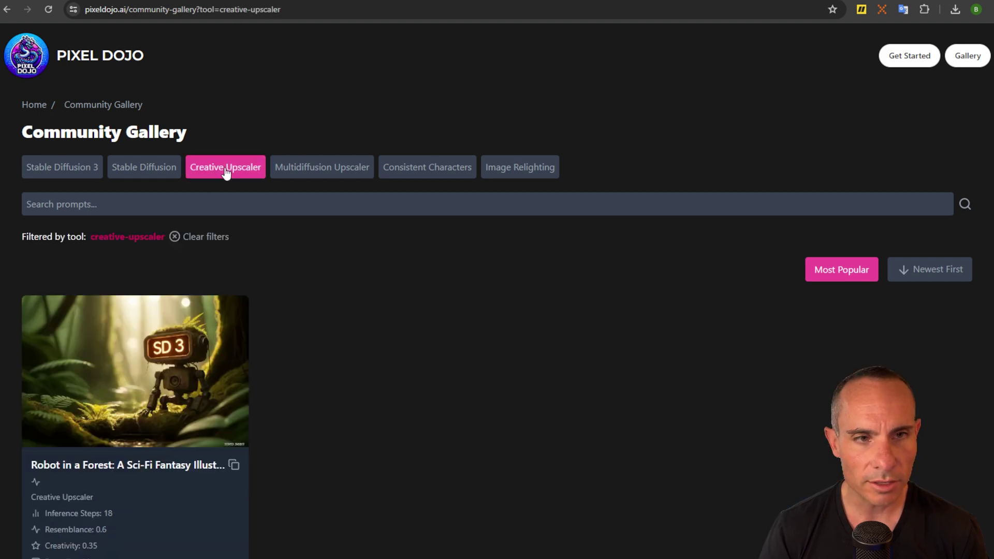
{"action": "left_click", "coordinate": [934, 275]}
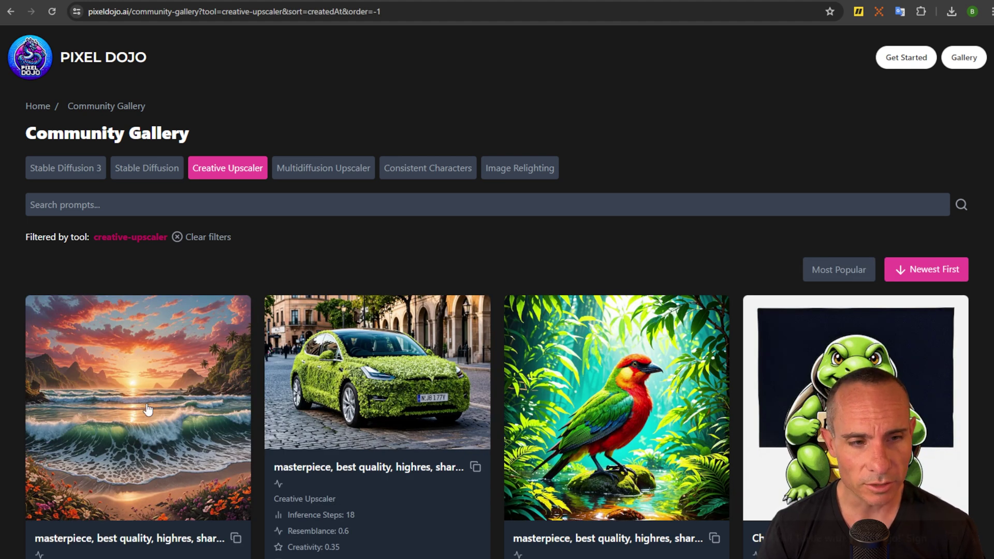
{"action": "left_click", "coordinate": [148, 408]}
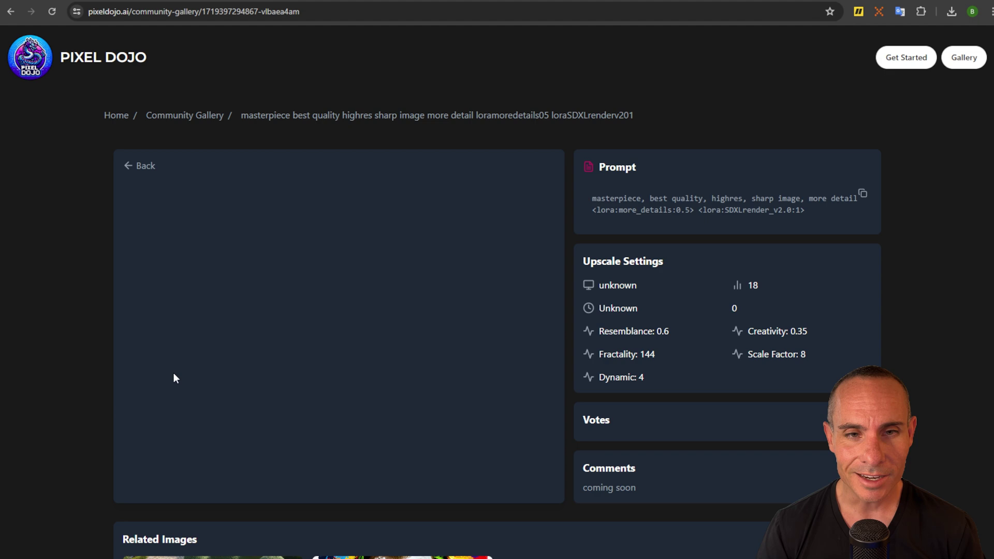
{"action": "scroll", "coordinate": [428, 331], "scroll_direction": "down", "scroll_amount": 4}
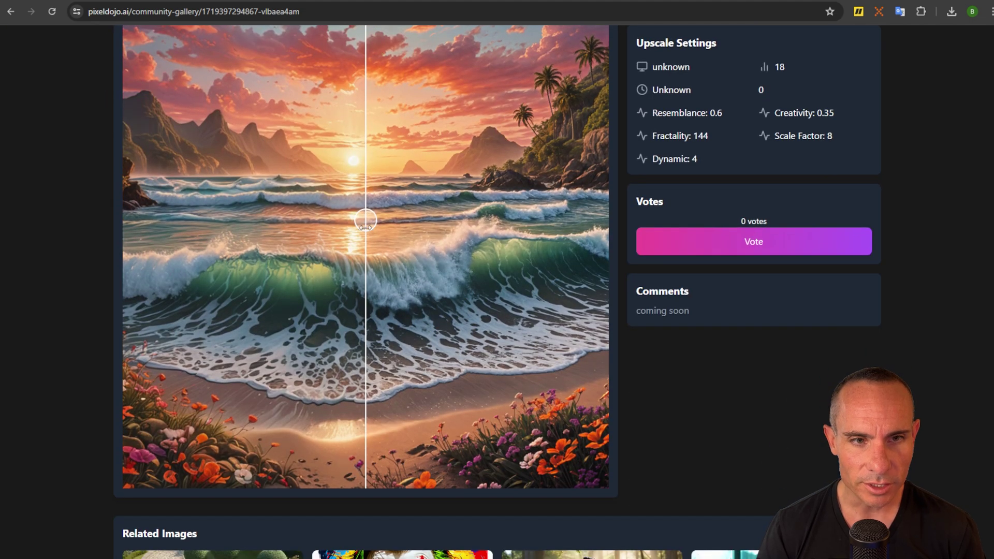
{"action": "left_click_drag", "start_coordinate": [506, 237], "coordinate": [285, 221]}
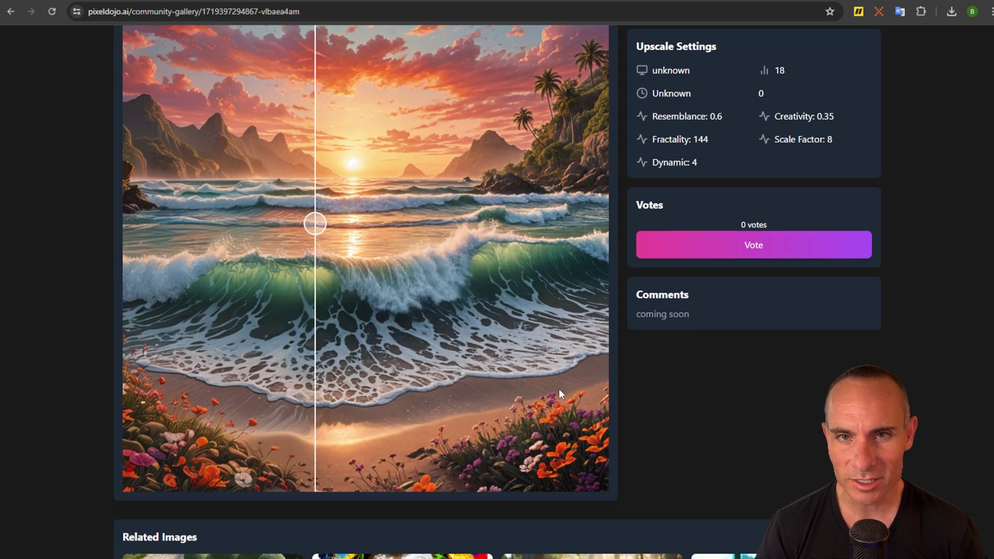
{"action": "scroll", "coordinate": [558, 390], "scroll_direction": "up", "scroll_amount": 4}
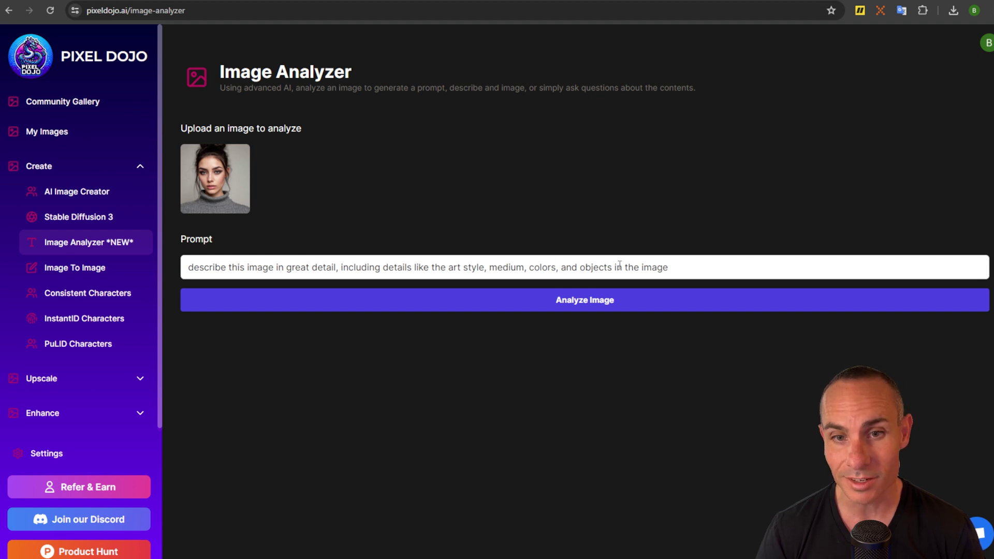
Analyze the grey-sweater portrait and copy the generated description (grey ribbed sweater, messy bun, photographic style).
{"action": "left_click", "coordinate": [594, 299]}
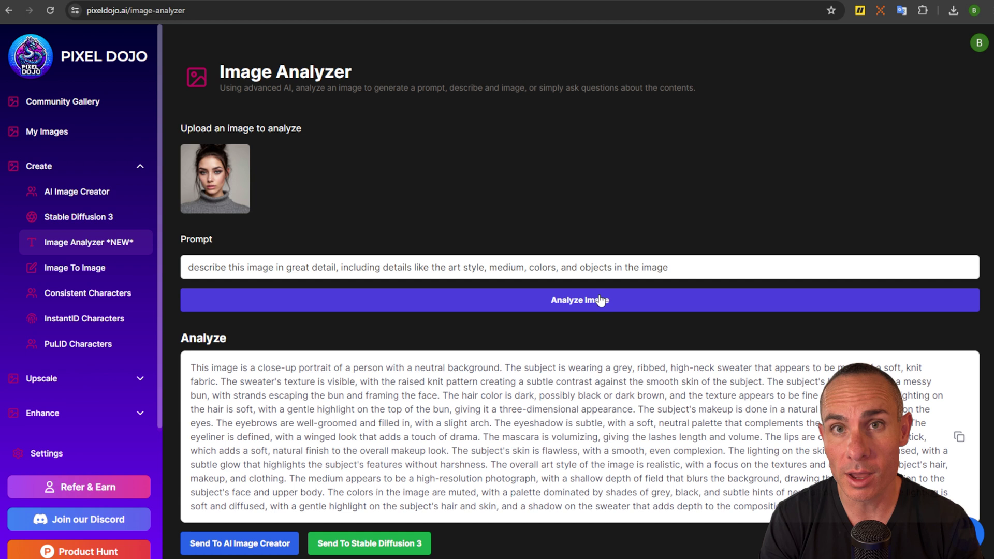
{"action": "scroll", "coordinate": [593, 319], "scroll_direction": "down", "scroll_amount": 1}
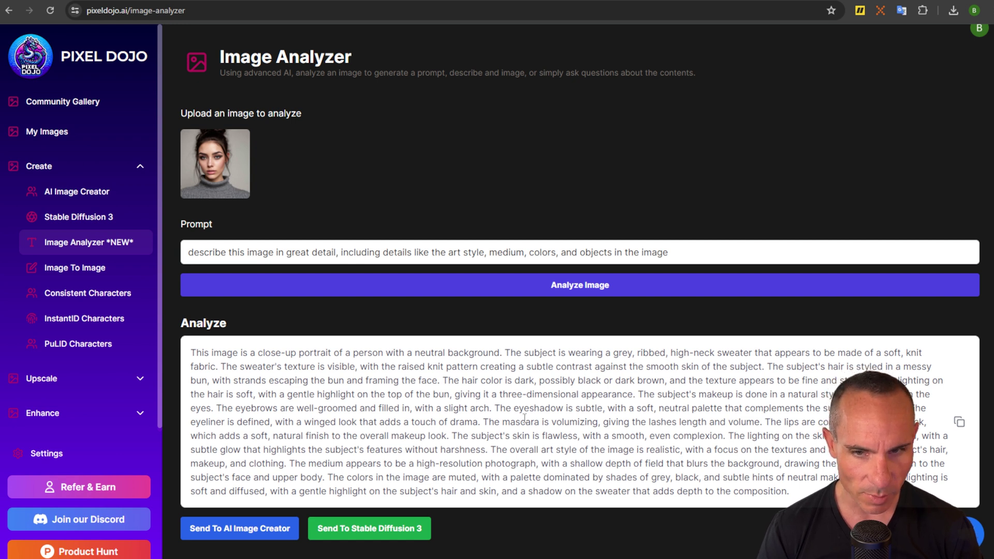
{"action": "left_click", "coordinate": [960, 424]}
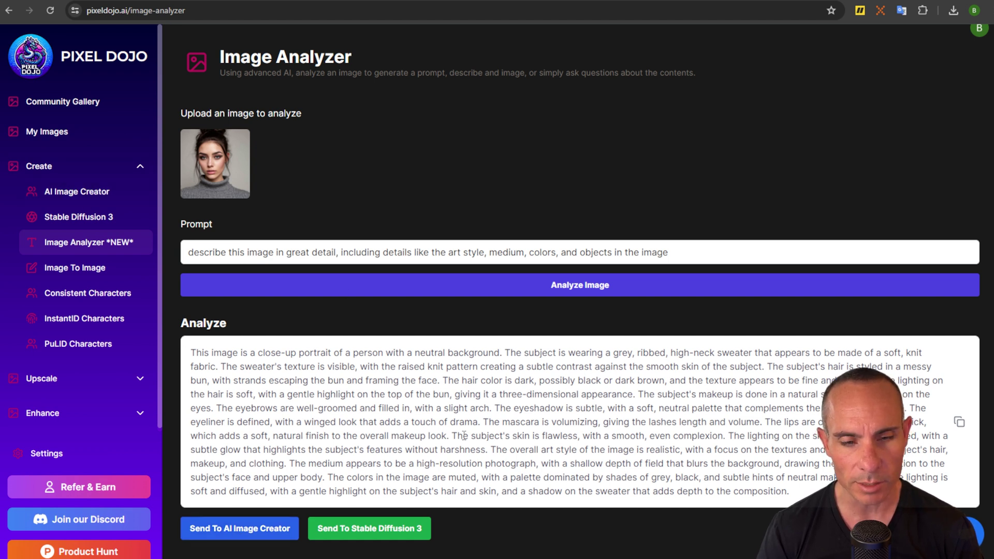
Generate new portraits in Stable Diffusion 3 using the copied description as the prompt.
{"action": "left_click", "coordinate": [370, 531]}
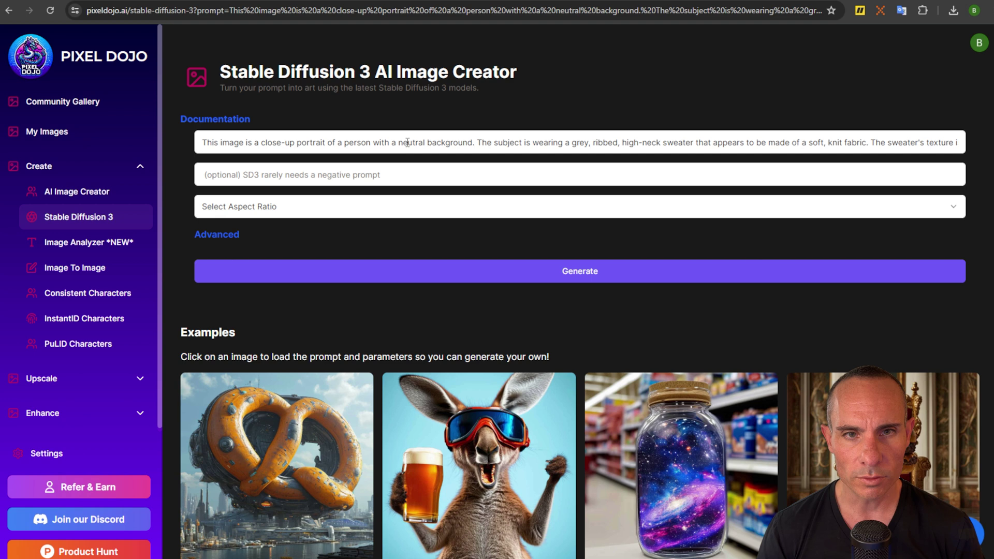
{"action": "left_click", "coordinate": [576, 273]}
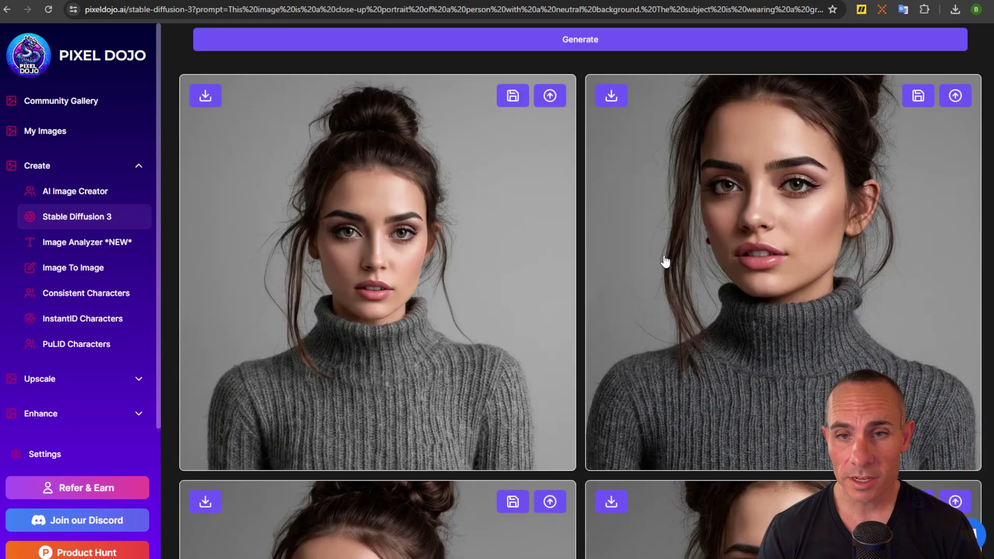
{"action": "scroll", "coordinate": [665, 261], "scroll_direction": "down", "scroll_amount": 5}
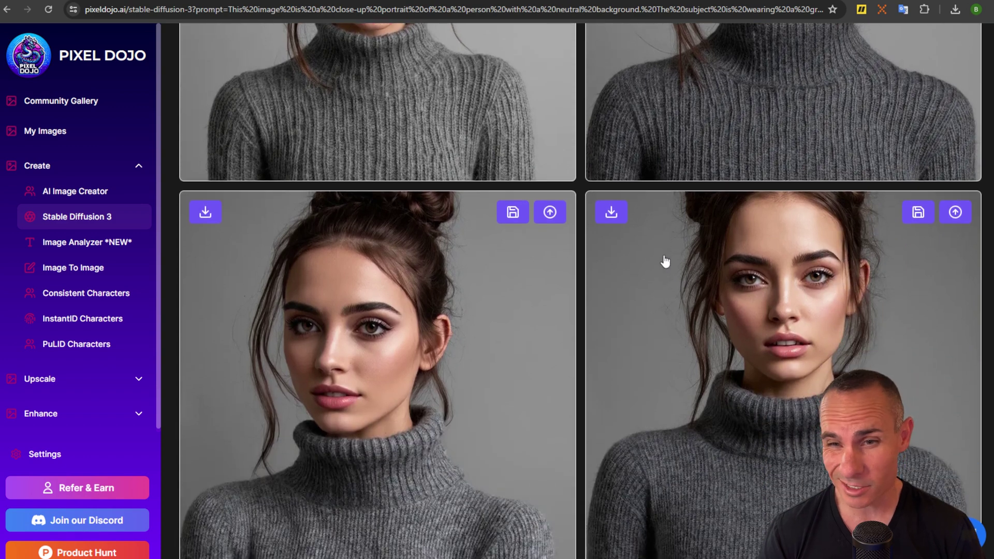
Download the first grey-turtleneck portrait from the results grid.
{"action": "scroll", "coordinate": [665, 262], "scroll_direction": "up", "scroll_amount": 5}
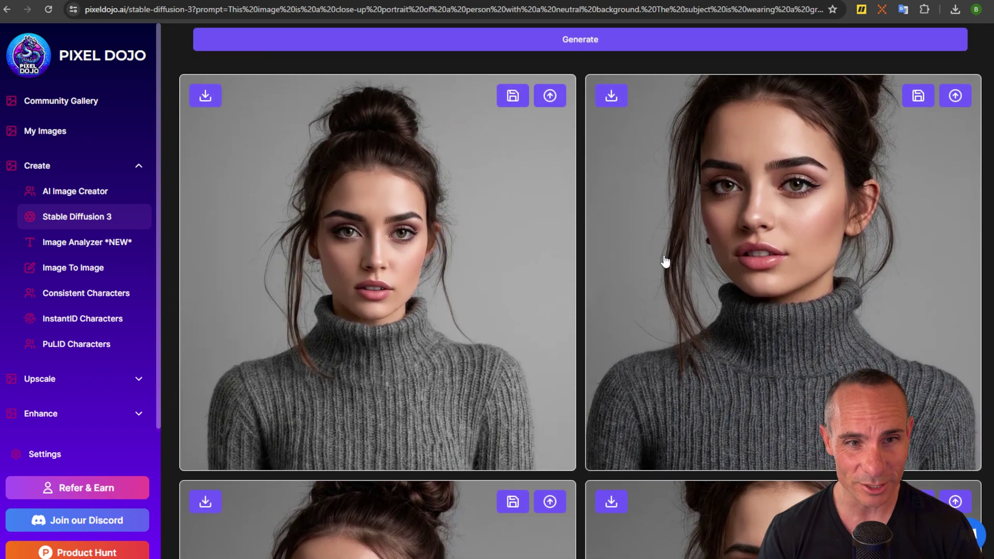
{"action": "scroll", "coordinate": [665, 262], "scroll_direction": "up", "scroll_amount": 1}
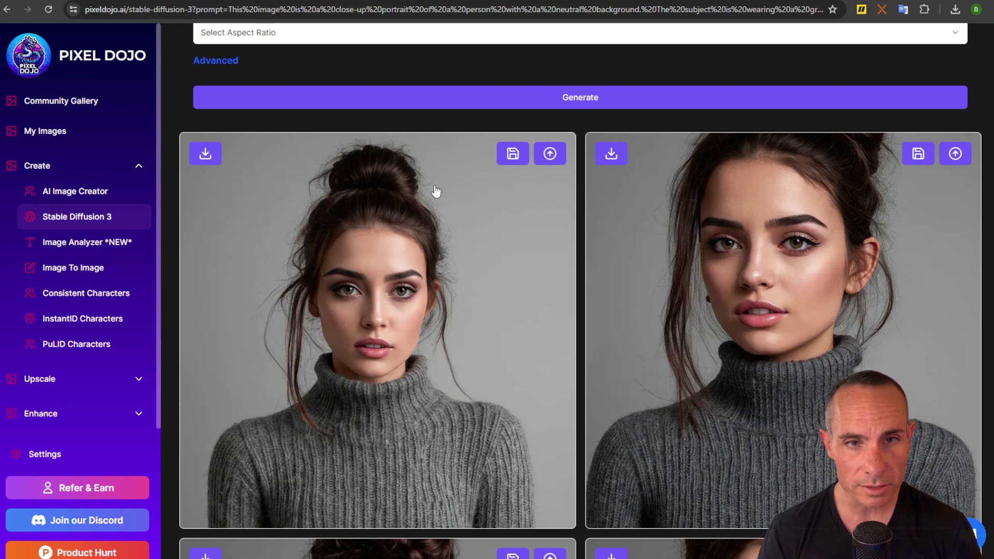
{"action": "left_click", "coordinate": [204, 156]}
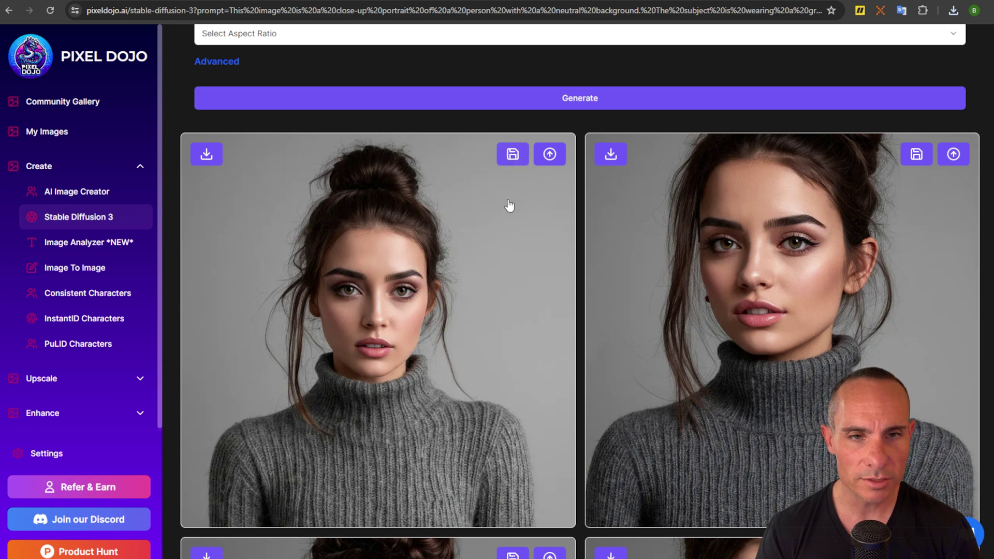
Generate consistent-character headshots of the woman from the sweater portrait in Consistent Characters.
{"action": "left_click", "coordinate": [100, 300]}
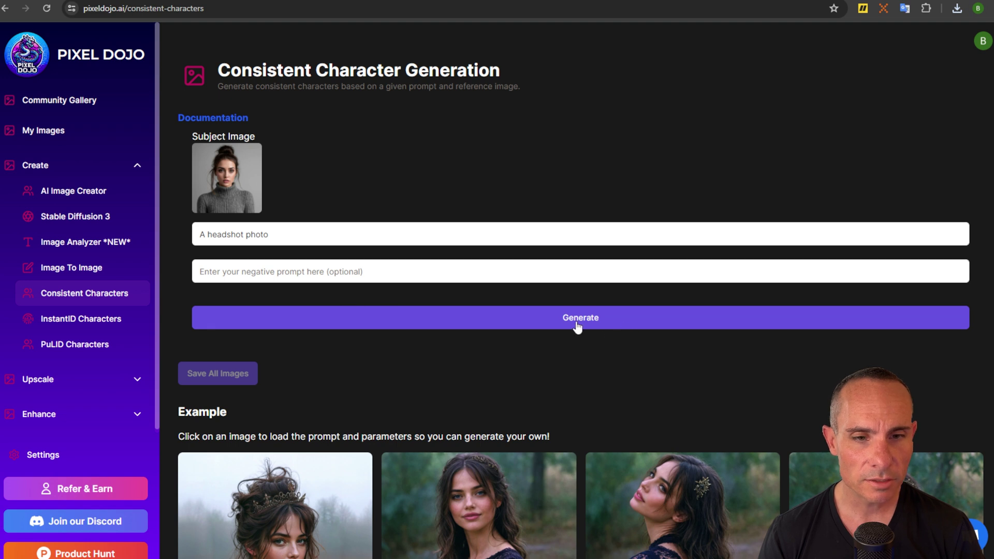
{"action": "left_click", "coordinate": [578, 321]}
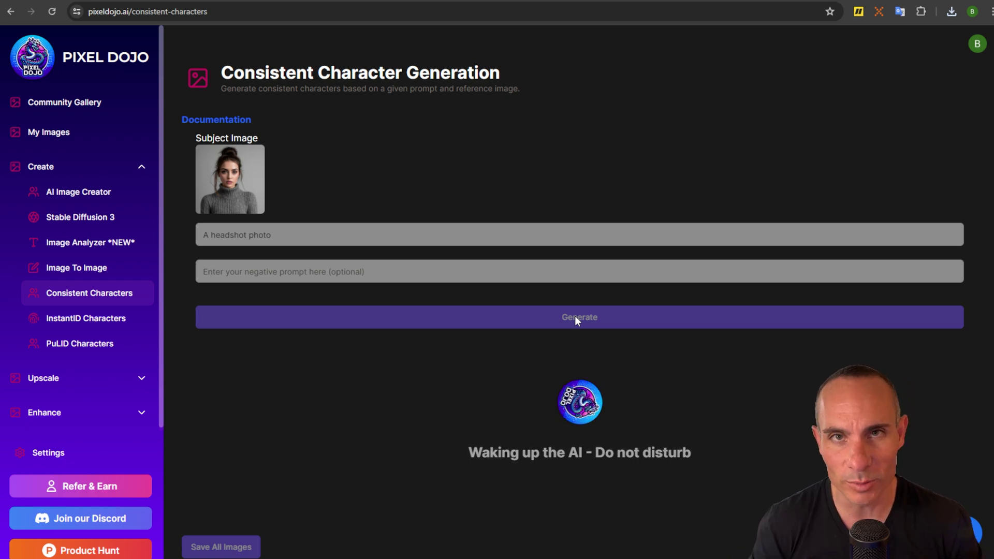
{"action": "scroll", "coordinate": [641, 335], "scroll_direction": "down", "scroll_amount": 5}
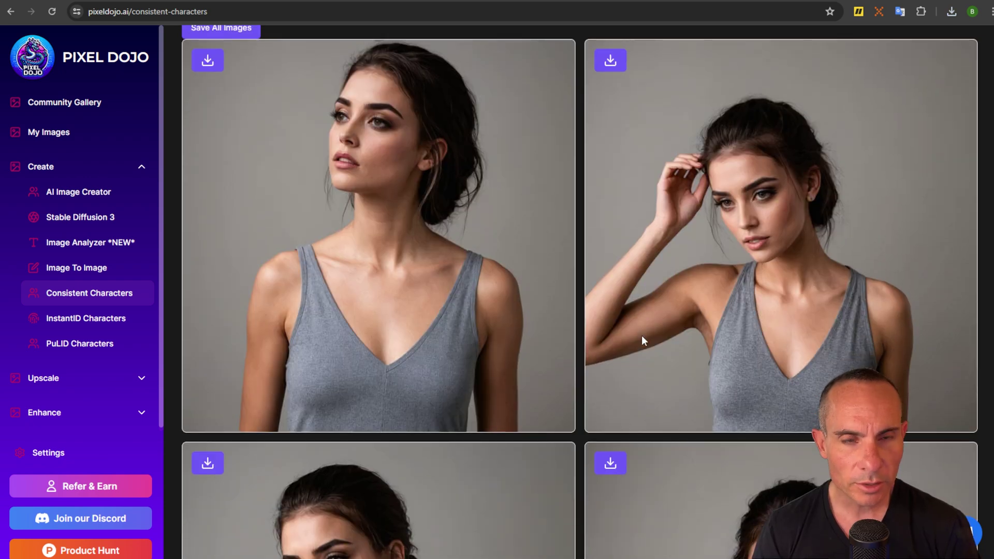
{"action": "scroll", "coordinate": [641, 336], "scroll_direction": "down", "scroll_amount": 5}
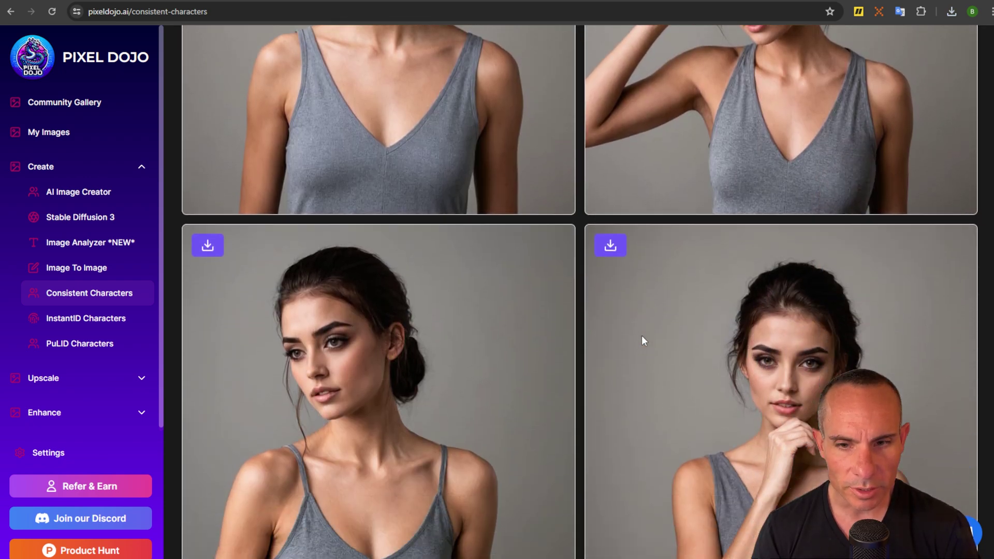
{"action": "scroll", "coordinate": [642, 336], "scroll_direction": "down", "scroll_amount": 3}
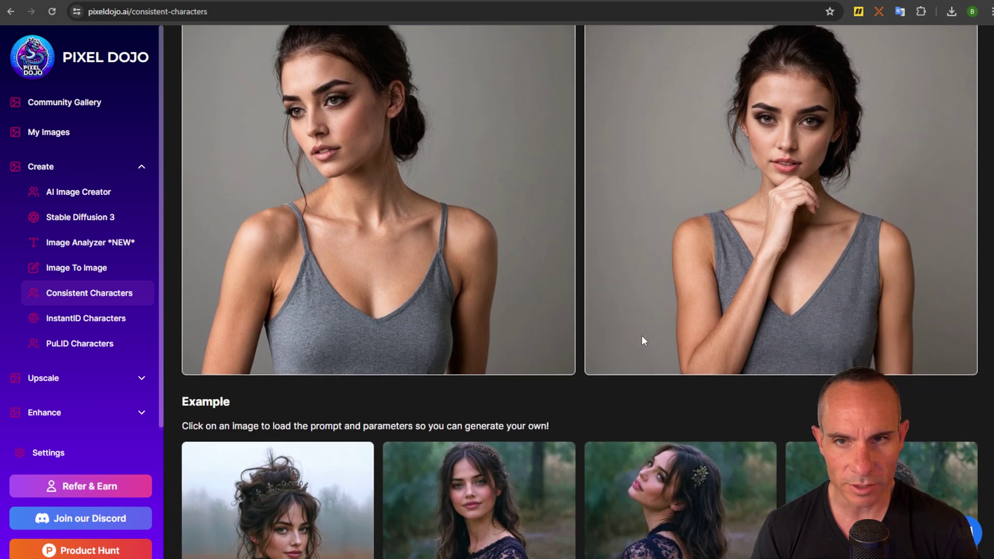
{"action": "scroll", "coordinate": [641, 336], "scroll_direction": "up", "scroll_amount": 2}
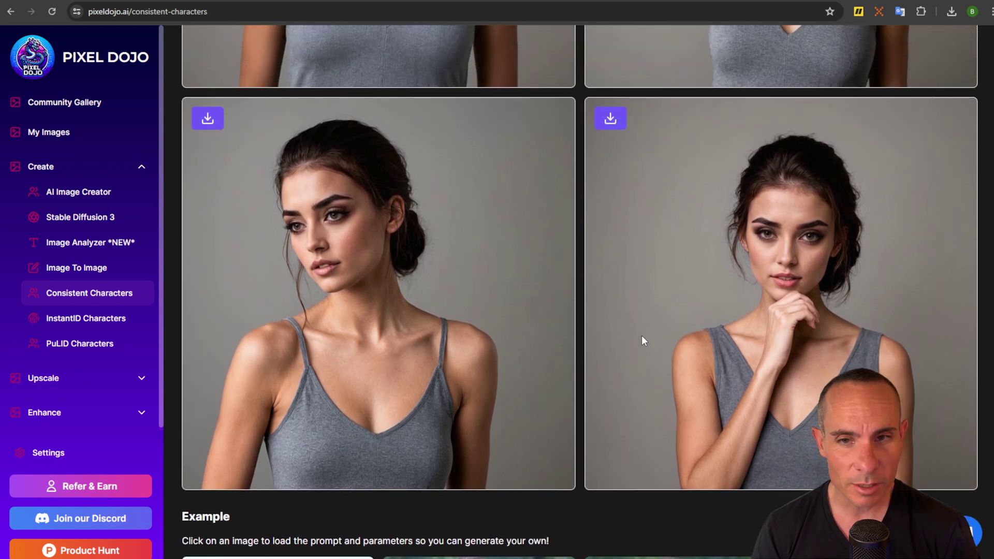
{"action": "scroll", "coordinate": [641, 336], "scroll_direction": "up", "scroll_amount": 5}
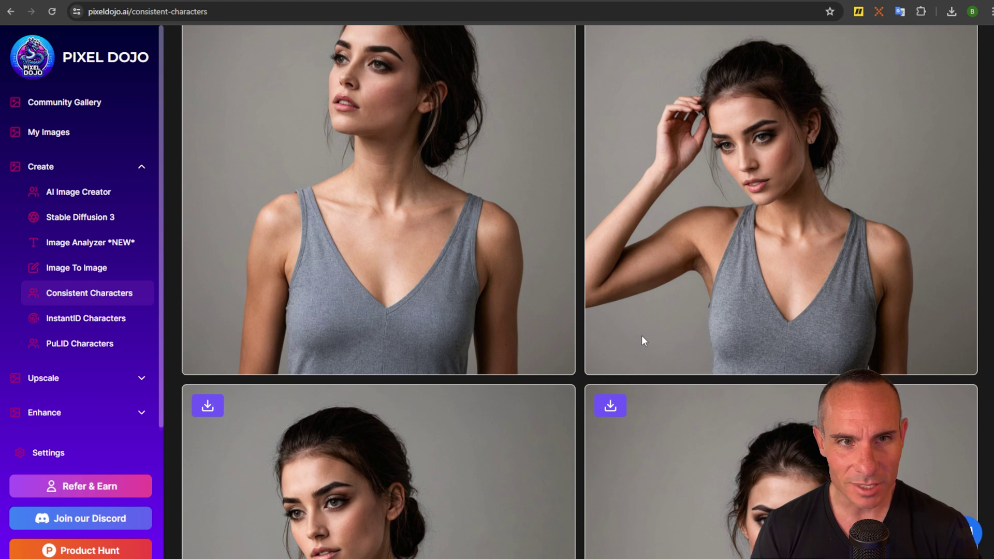
{"action": "scroll", "coordinate": [642, 336], "scroll_direction": "up", "scroll_amount": 2}
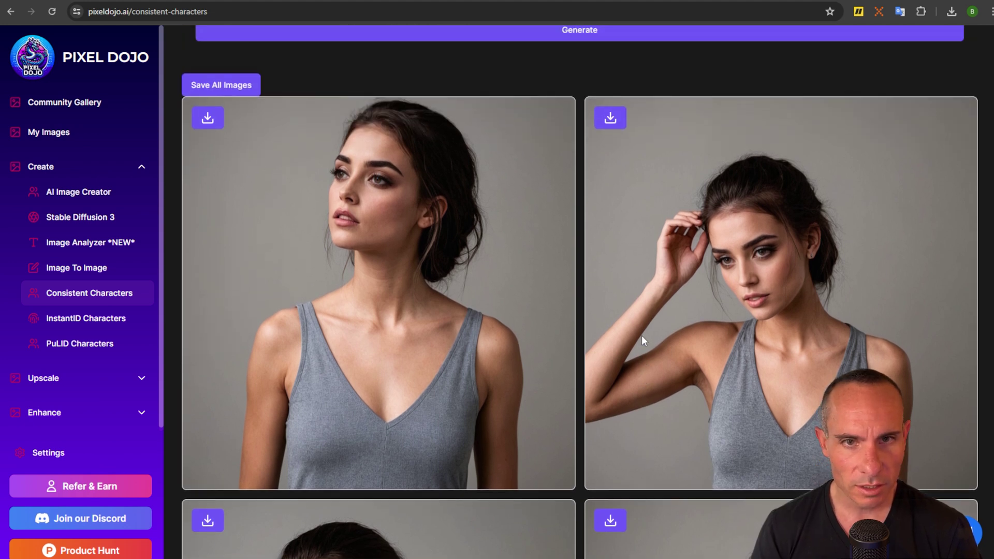
Save all the generated character images and view them in My Images.
{"action": "scroll", "coordinate": [641, 335], "scroll_direction": "down", "scroll_amount": 4}
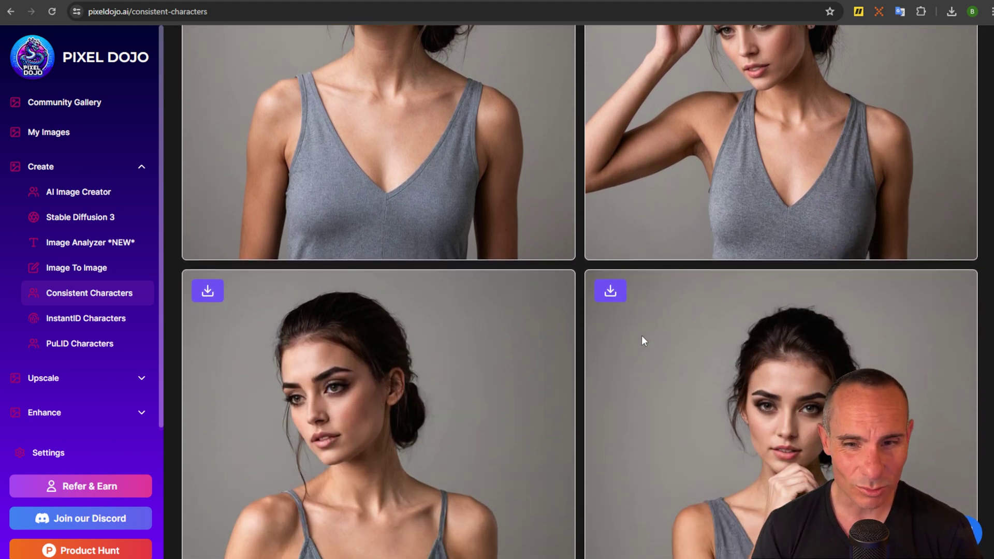
{"action": "scroll", "coordinate": [641, 336], "scroll_direction": "up", "scroll_amount": 5}
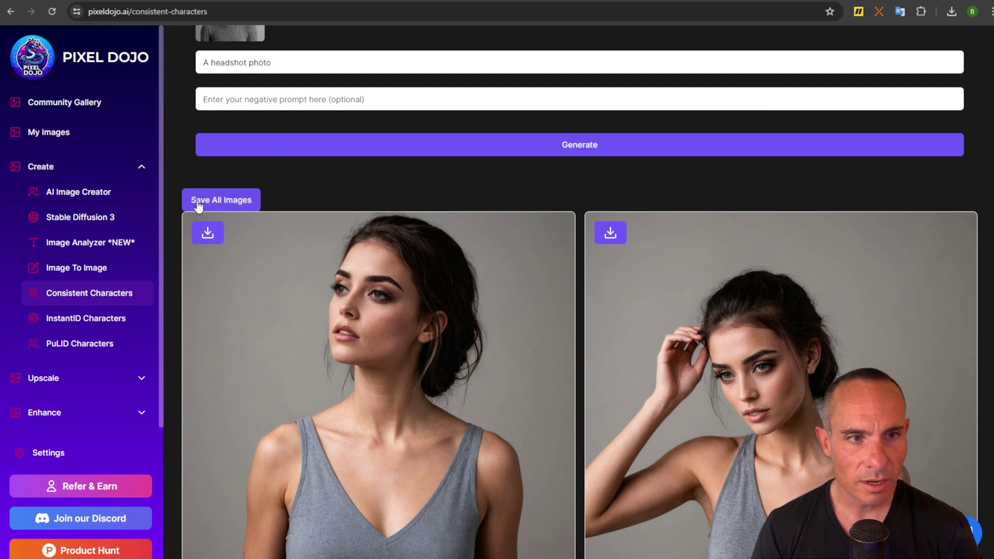
{"action": "left_click", "coordinate": [227, 202]}
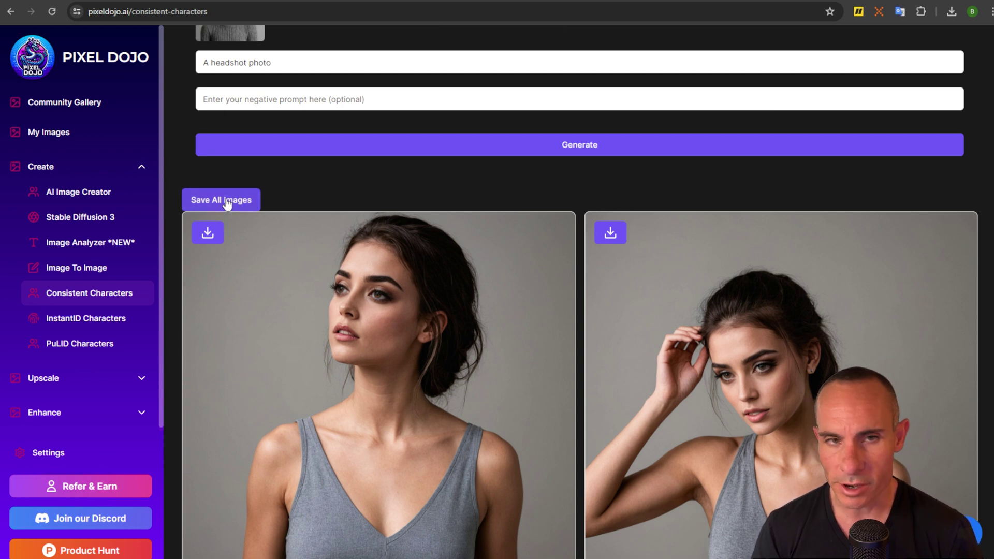
{"action": "left_click", "coordinate": [54, 139]}
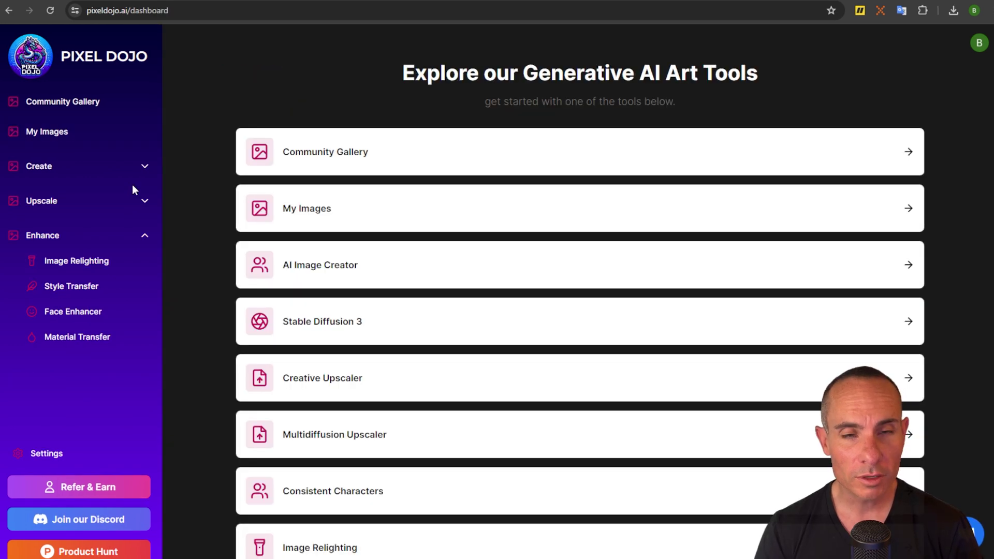
Relight the sweater portrait as a sunny European village walk in Image Relighting and save one result.
{"action": "left_click", "coordinate": [98, 264]}
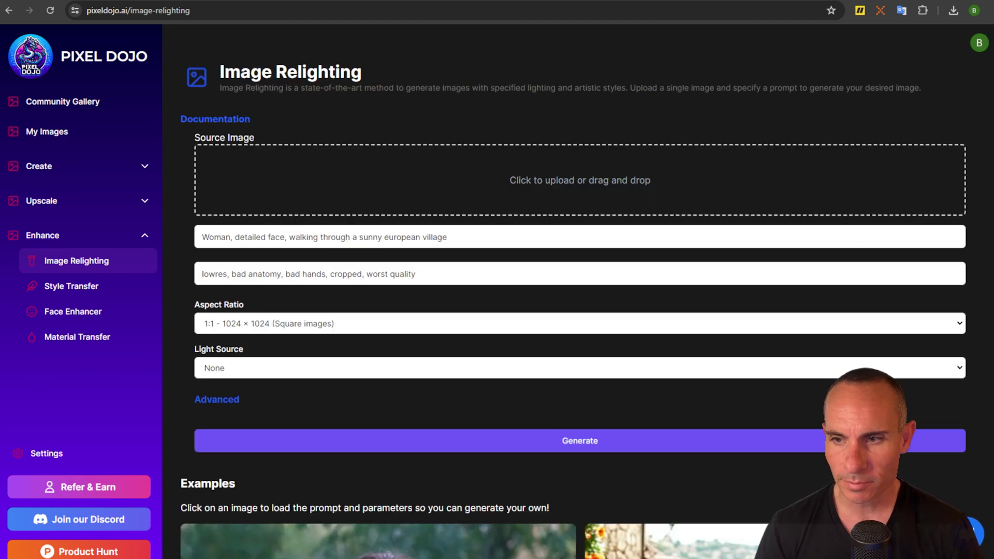
{"action": "left_click", "coordinate": [570, 196]}
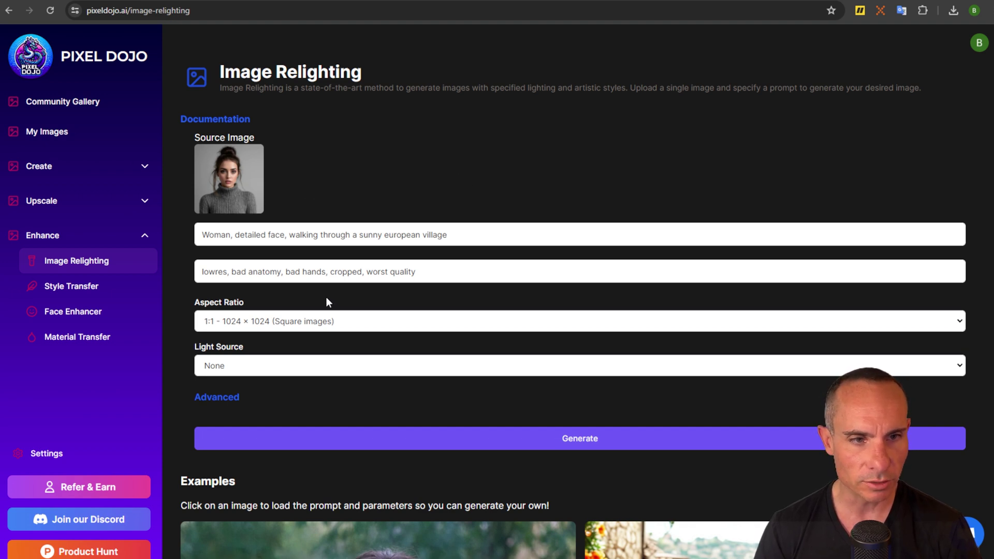
{"action": "left_click", "coordinate": [585, 438]}
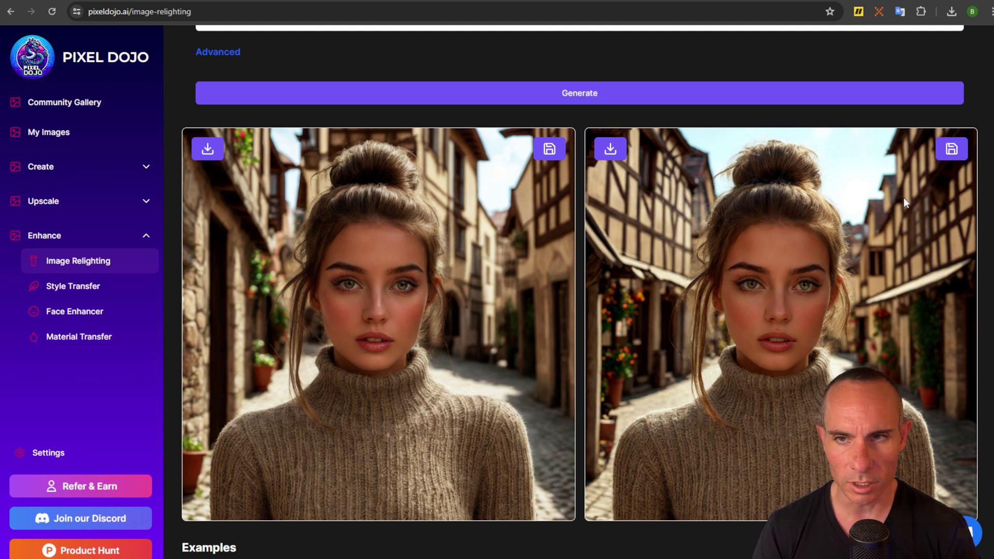
{"action": "left_click", "coordinate": [955, 151]}
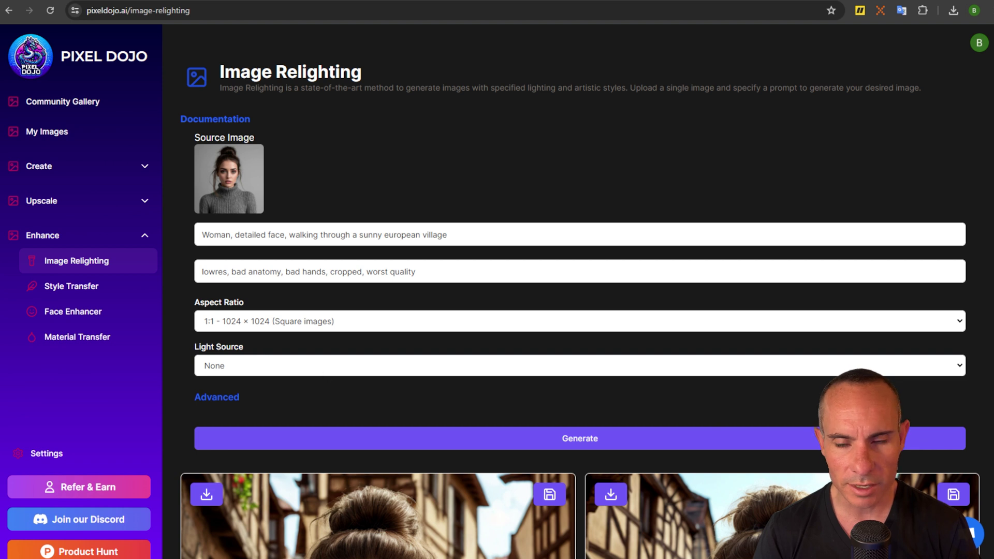
Regenerate with Left Light and the prompt ending 'sitting in a cafe next to a window'.
{"action": "left_click", "coordinate": [952, 369]}
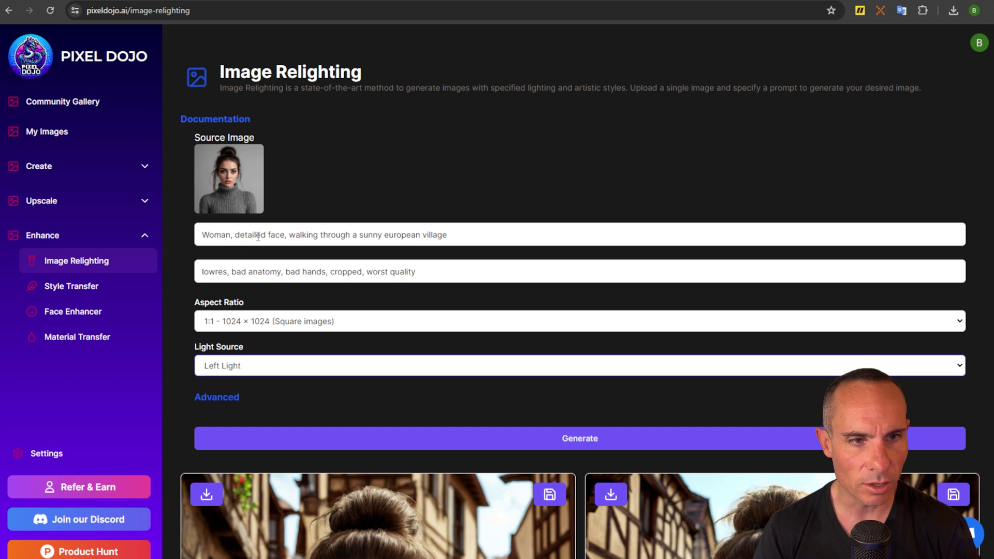
{"action": "left_click_drag", "start_coordinate": [473, 235], "coordinate": [291, 237]}
{"action": "type", "text": "sitti"}
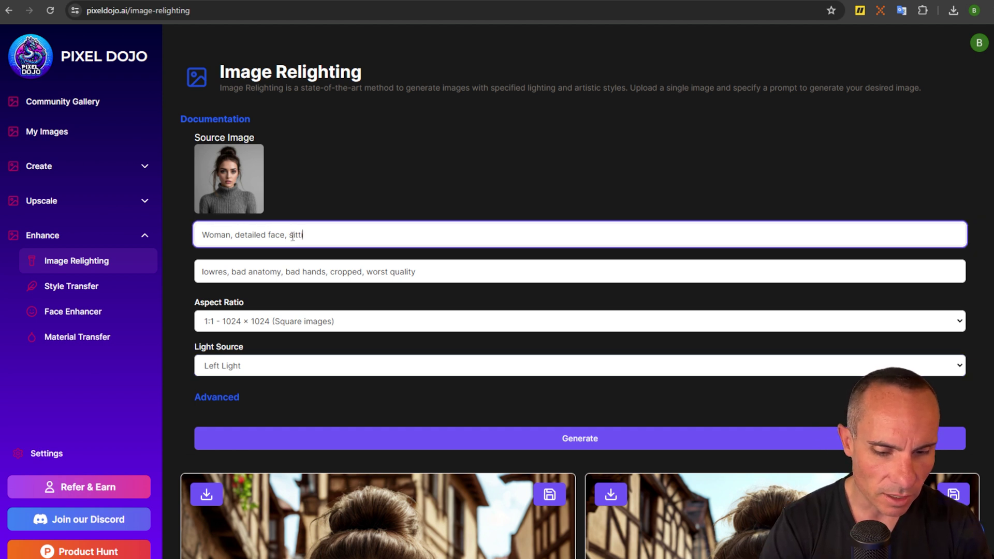
{"action": "type", "text": "ng in a cafe next to a window"}
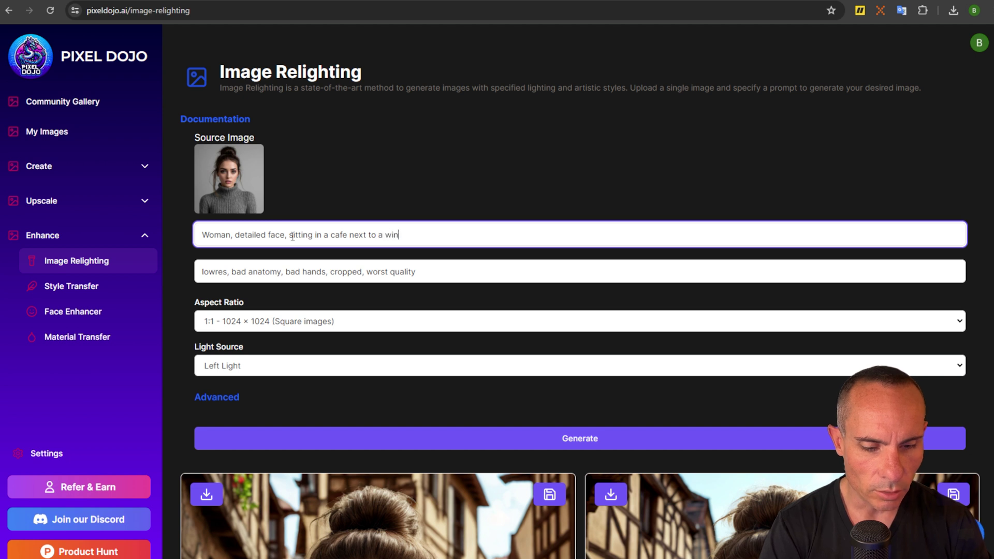
{"action": "left_click", "coordinate": [591, 438]}
Save the first cafe-window portrait.
{"action": "scroll", "coordinate": [646, 333], "scroll_direction": "down", "scroll_amount": 3}
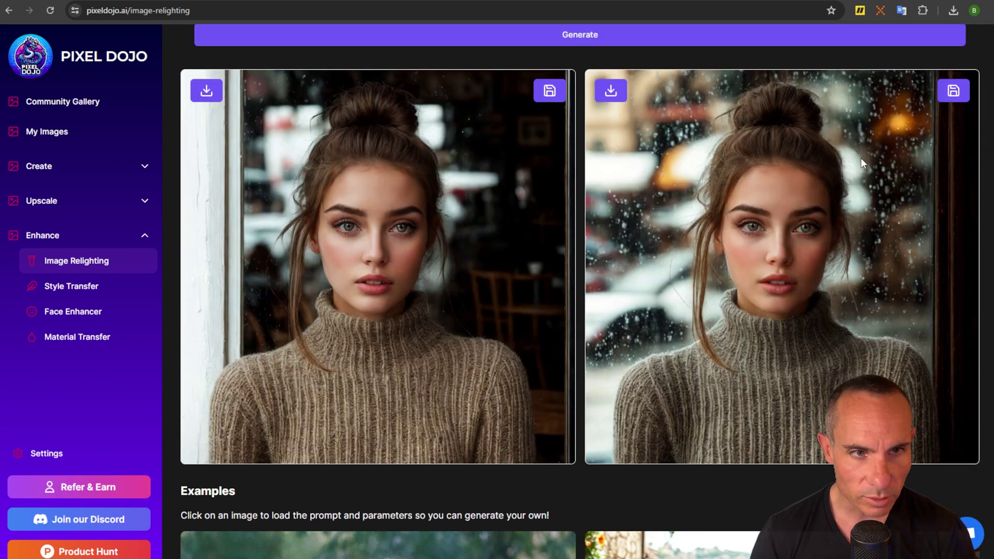
{"action": "left_click", "coordinate": [552, 92]}
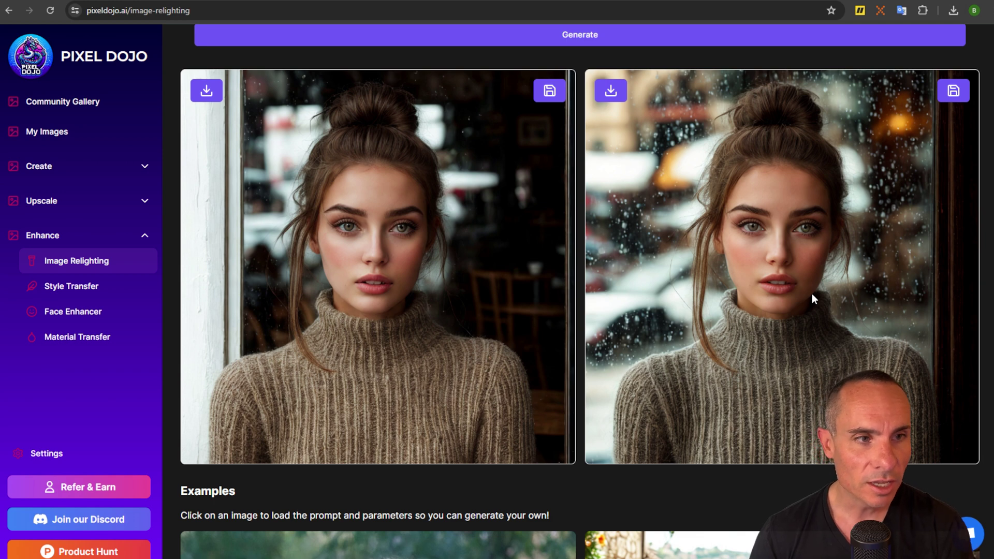
{"action": "left_click", "coordinate": [145, 166]}
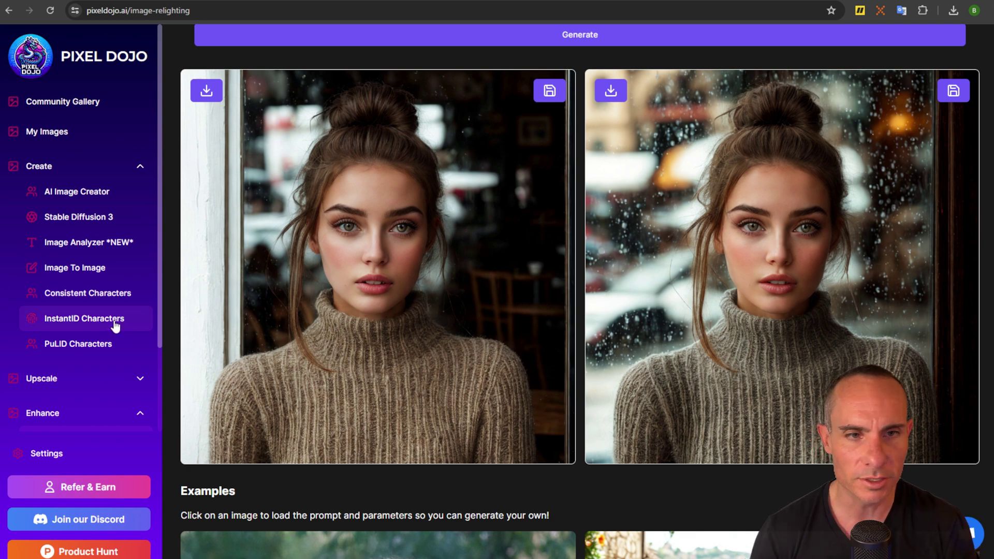
{"action": "scroll", "coordinate": [115, 326], "scroll_direction": "down", "scroll_amount": 2}
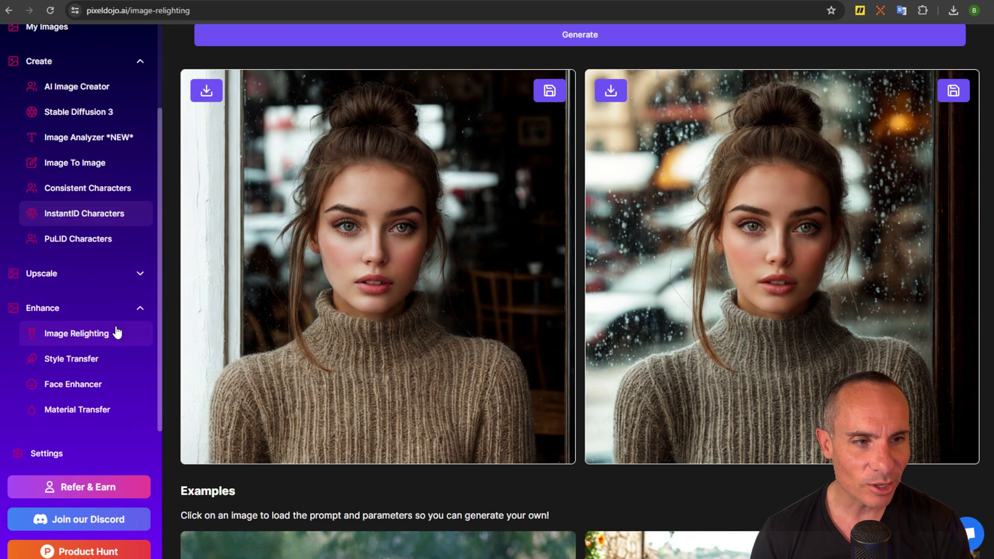